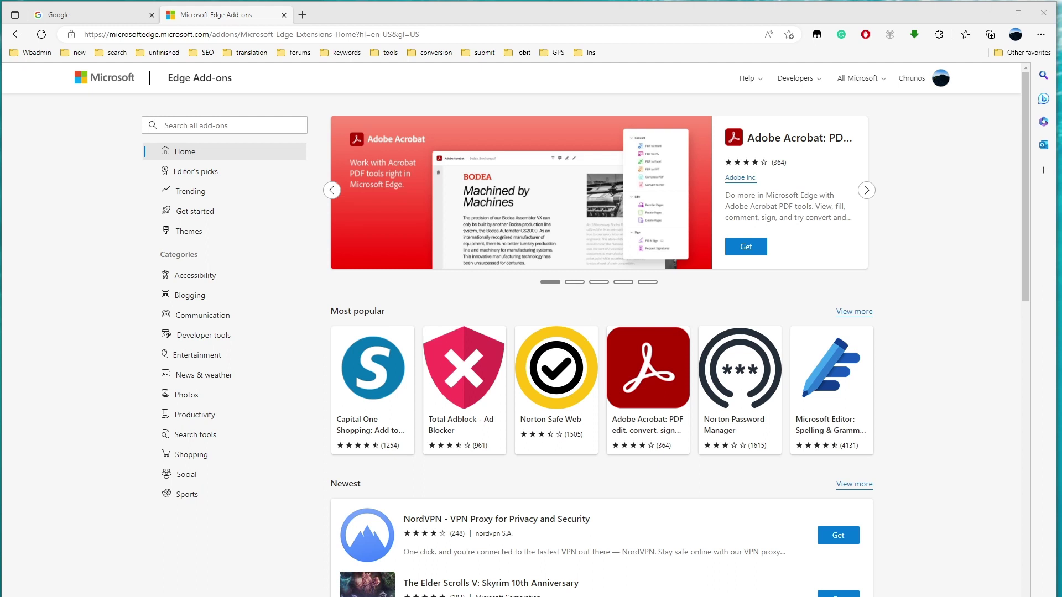
- Search the Edge Add-ons store for 'youtube age restriction' to list the two matching extensions
{"action": "left_click", "coordinate": [242, 122]}
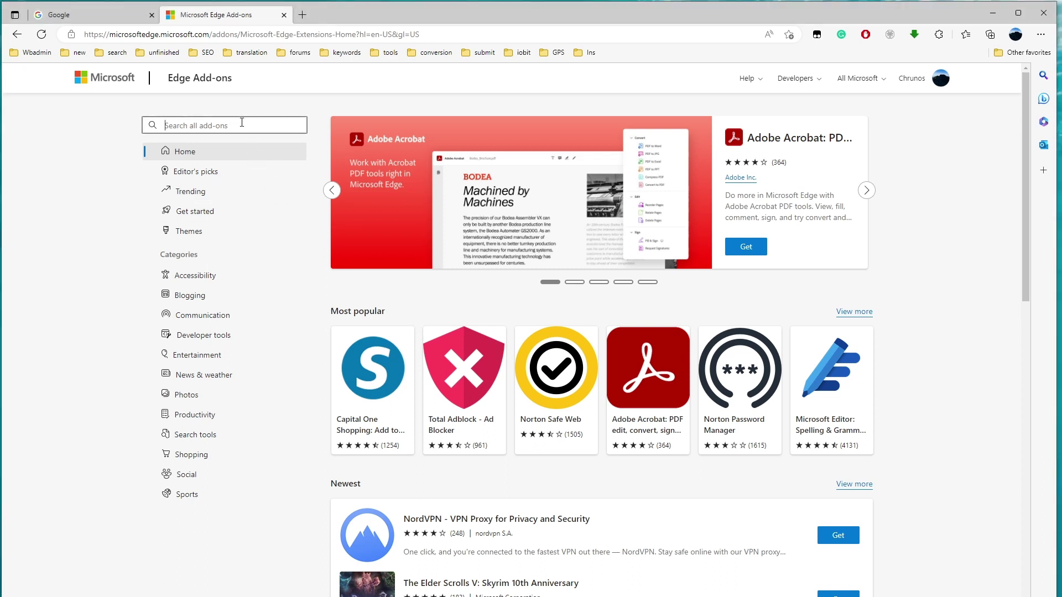
{"action": "type", "text": "youtube"}
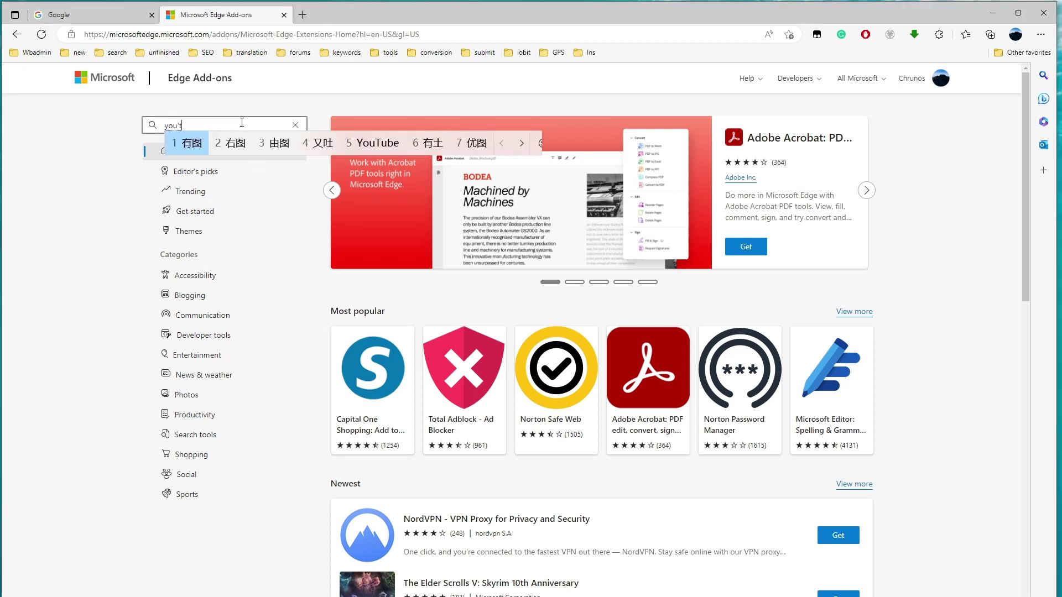
{"action": "key", "text": "shift"}
{"action": "type", "text": "a"}
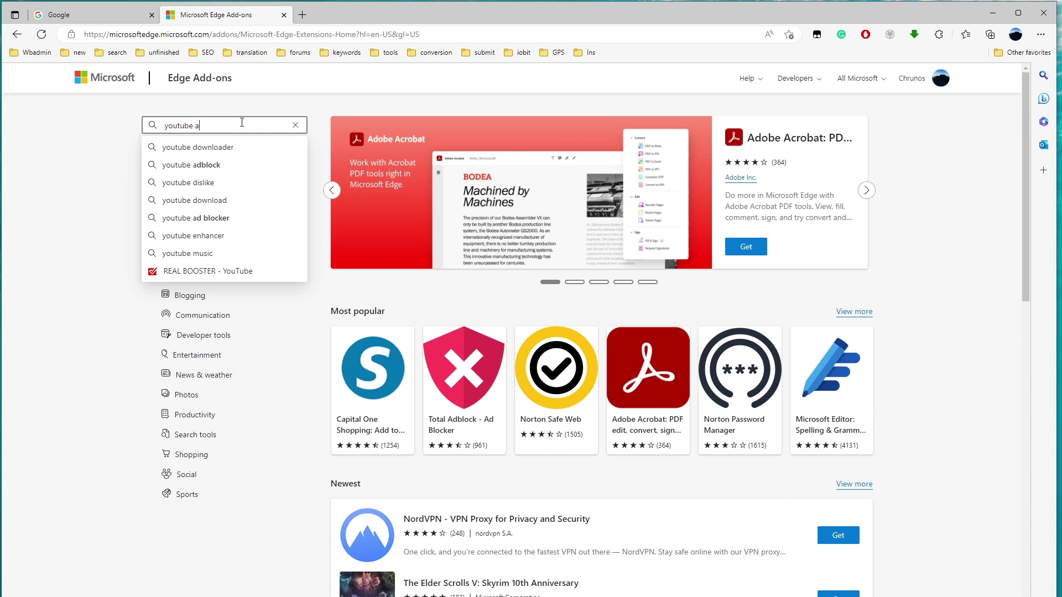
{"action": "type", "text": "ge"}
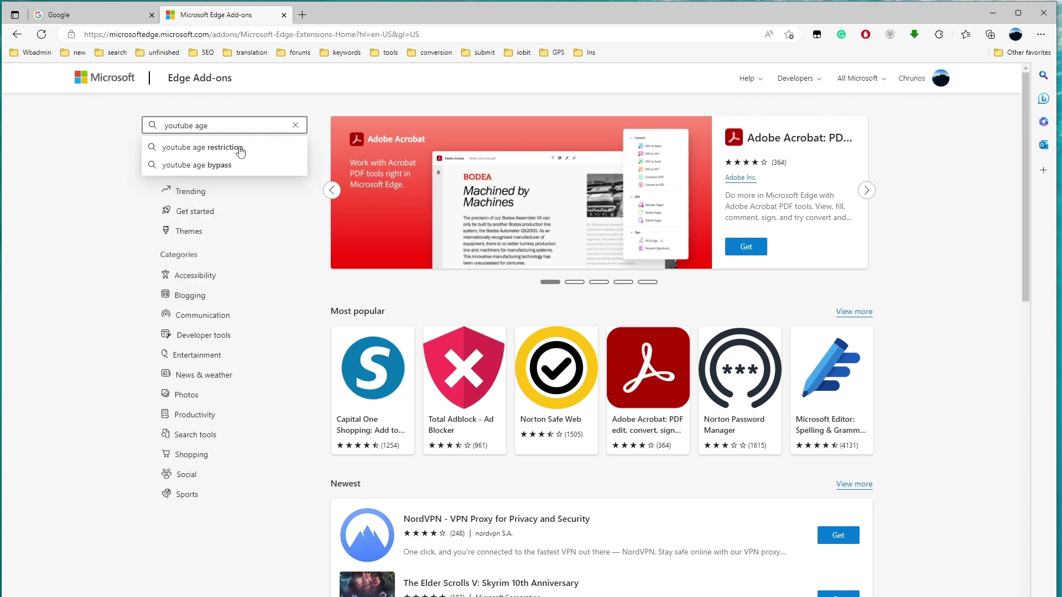
{"action": "left_click", "coordinate": [240, 148]}
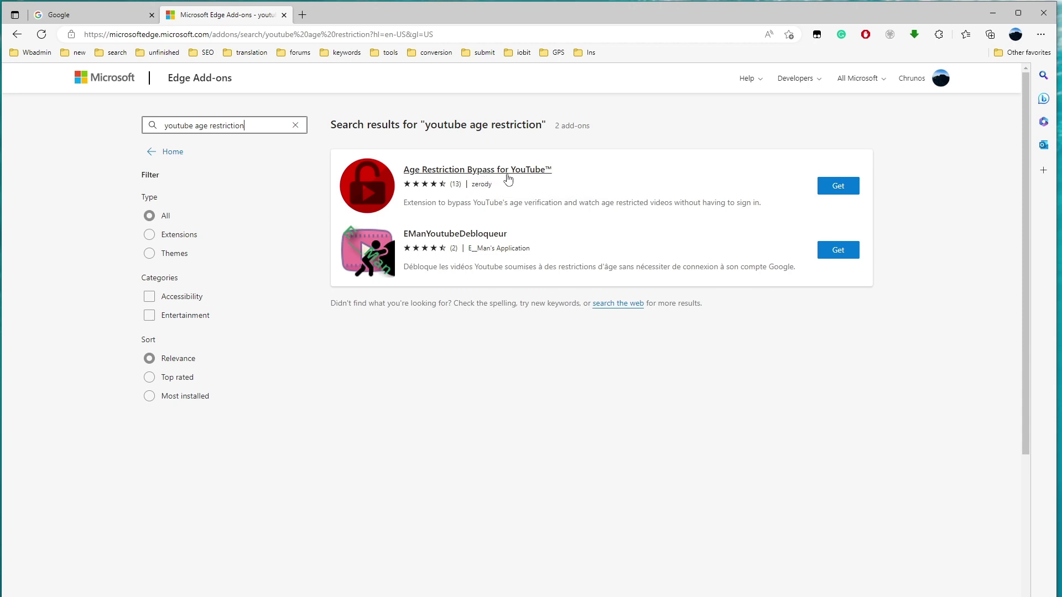
- Add Age Restriction Bypass for YouTube to Edge and copy its extension ID from the address bar
{"action": "left_click", "coordinate": [833, 185]}
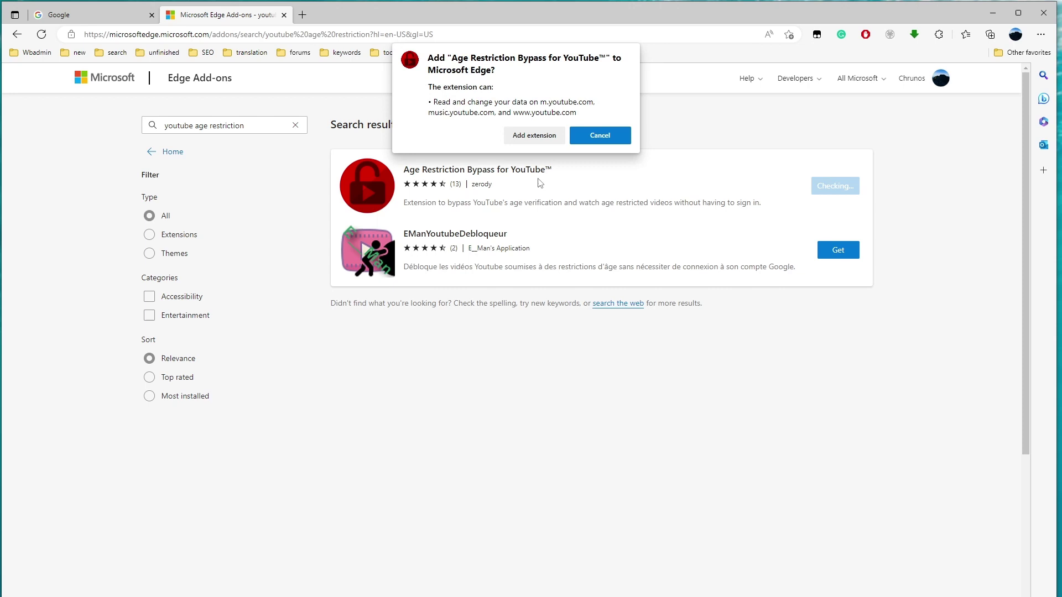
{"action": "left_click", "coordinate": [533, 136]}
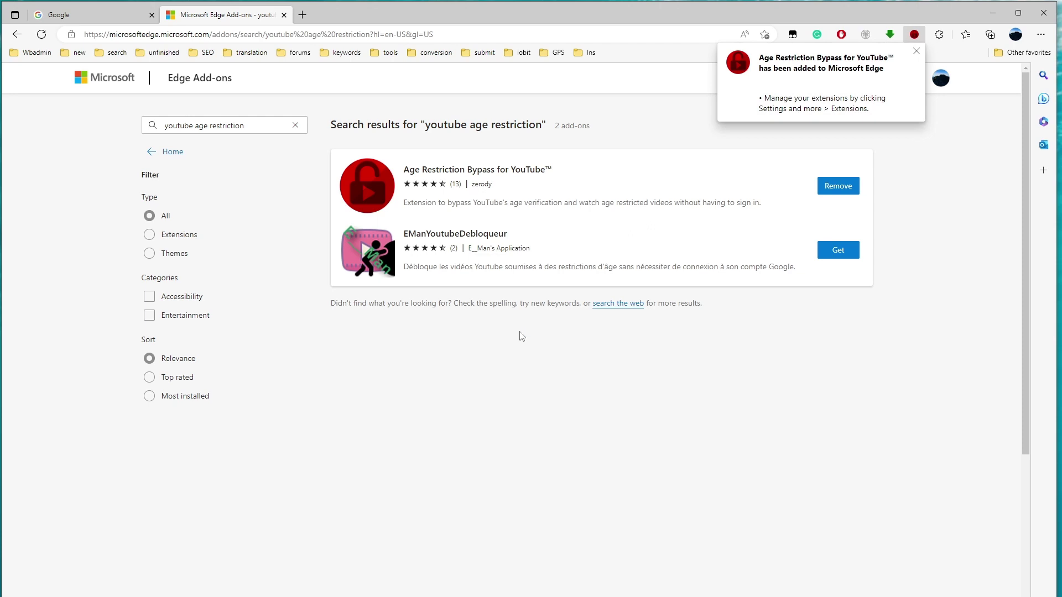
{"action": "left_click", "coordinate": [509, 171]}
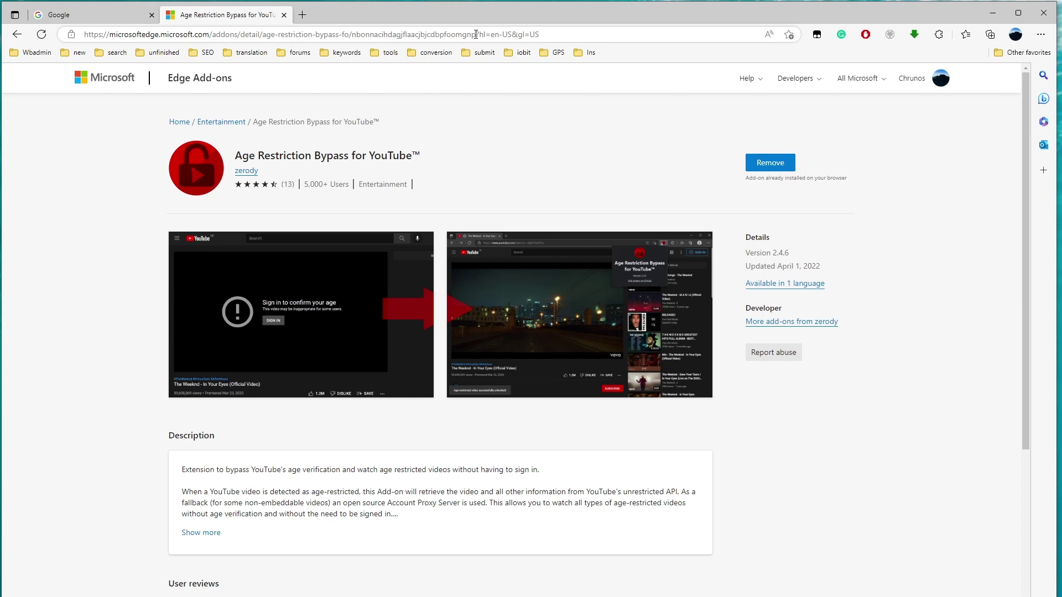
{"action": "left_click_drag", "start_coordinate": [476, 35], "coordinate": [354, 36]}
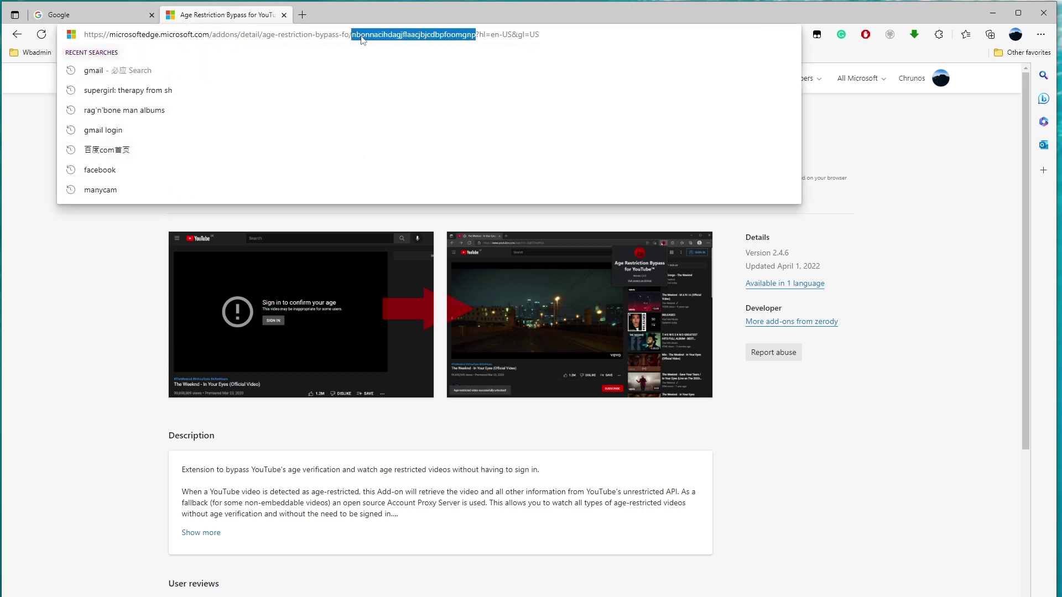
{"action": "right_click", "coordinate": [361, 38]}
{"action": "left_click", "coordinate": [409, 142]}
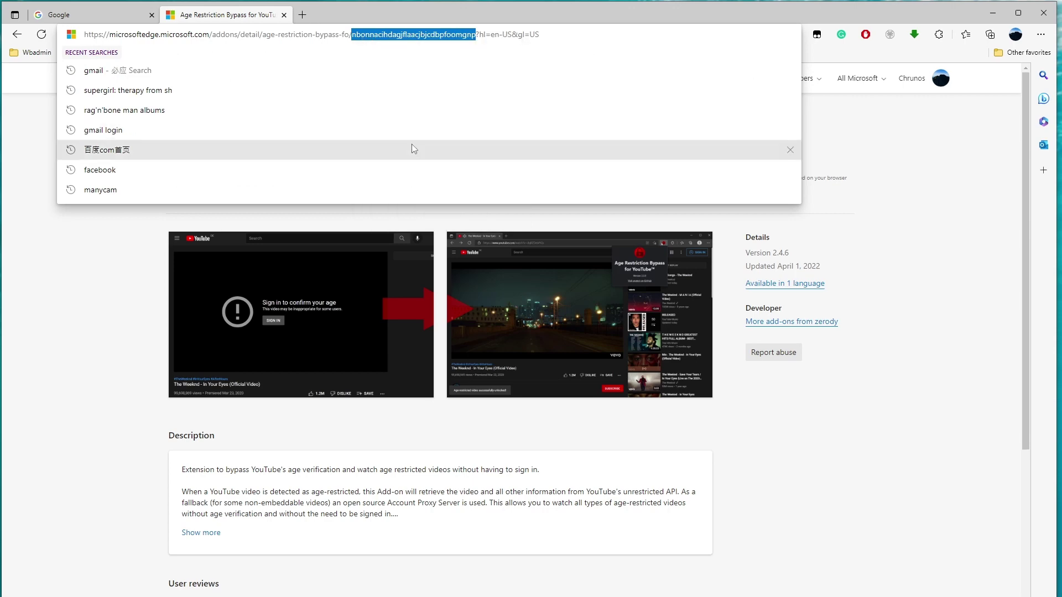
- Open File Explorer and browse This PC > Local Disk (C:) > Users > the user's profile folder
{"action": "key", "text": "super+e"}
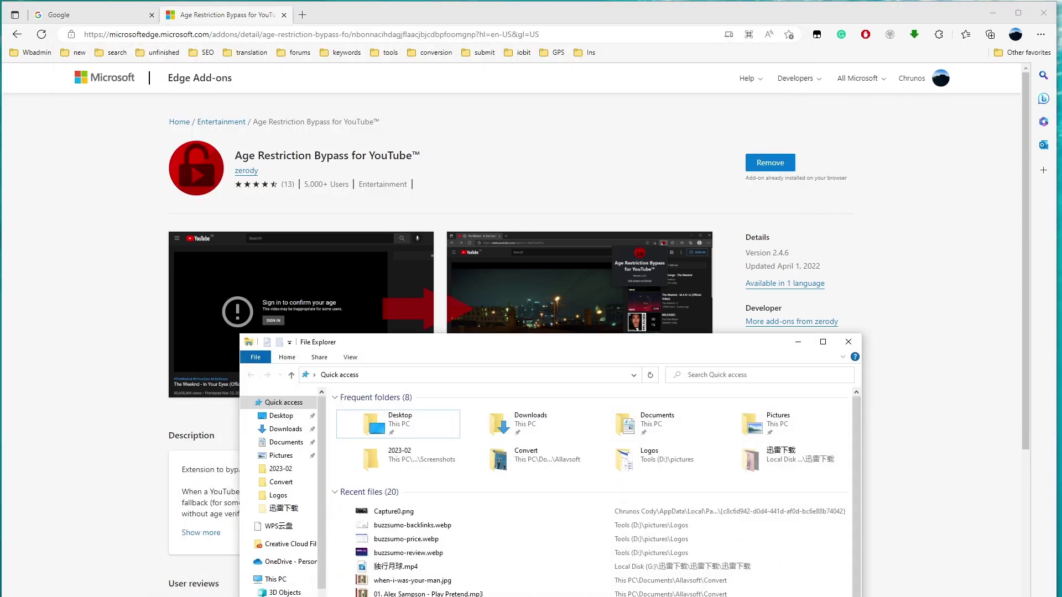
{"action": "left_click_drag", "start_coordinate": [509, 343], "coordinate": [493, 317]}
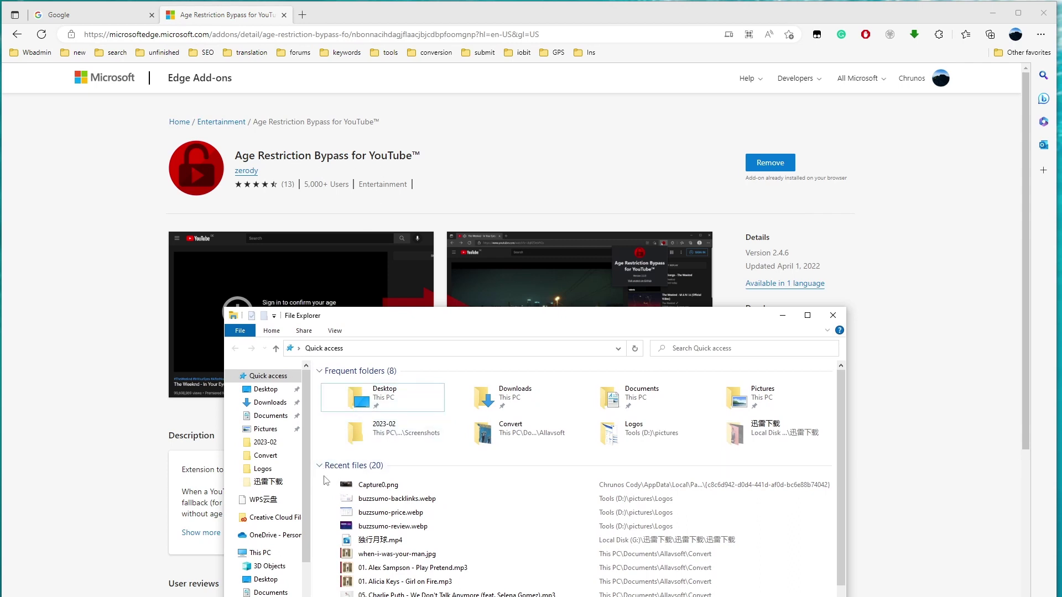
{"action": "left_click", "coordinate": [259, 553]}
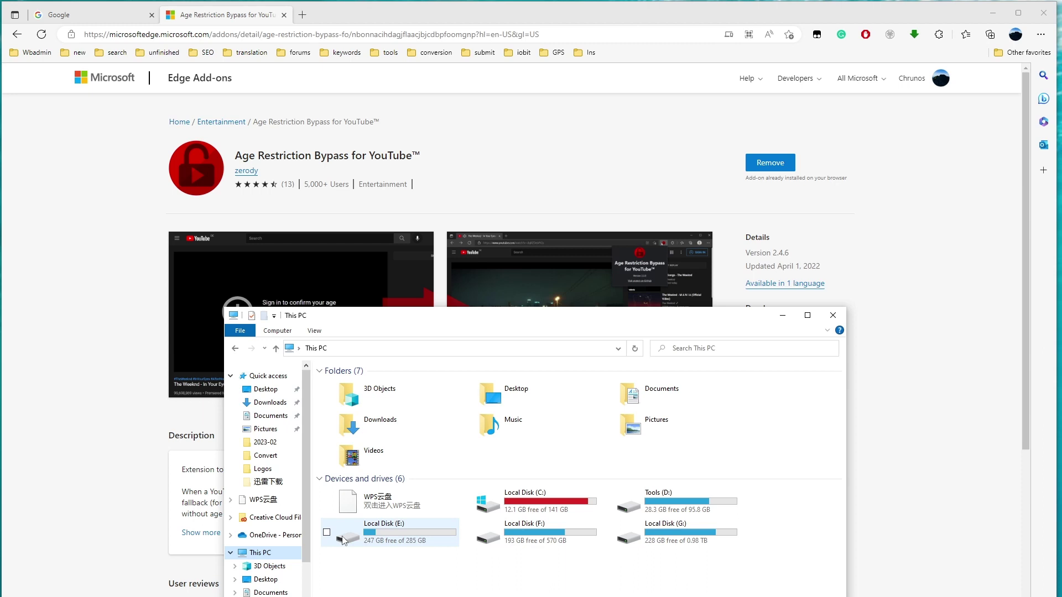
{"action": "double_click", "coordinate": [526, 501]}
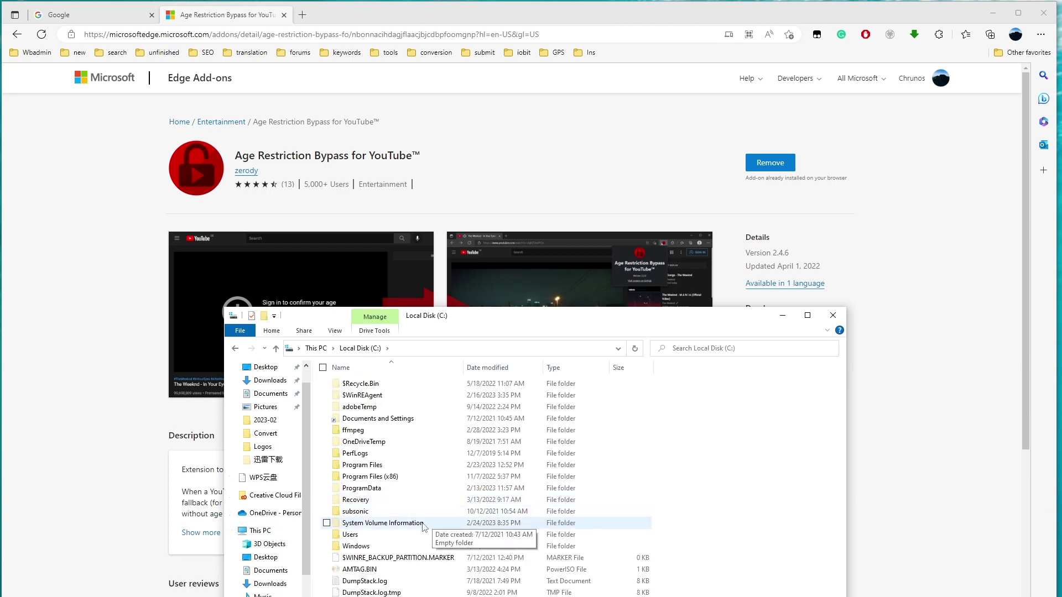
{"action": "double_click", "coordinate": [358, 535]}
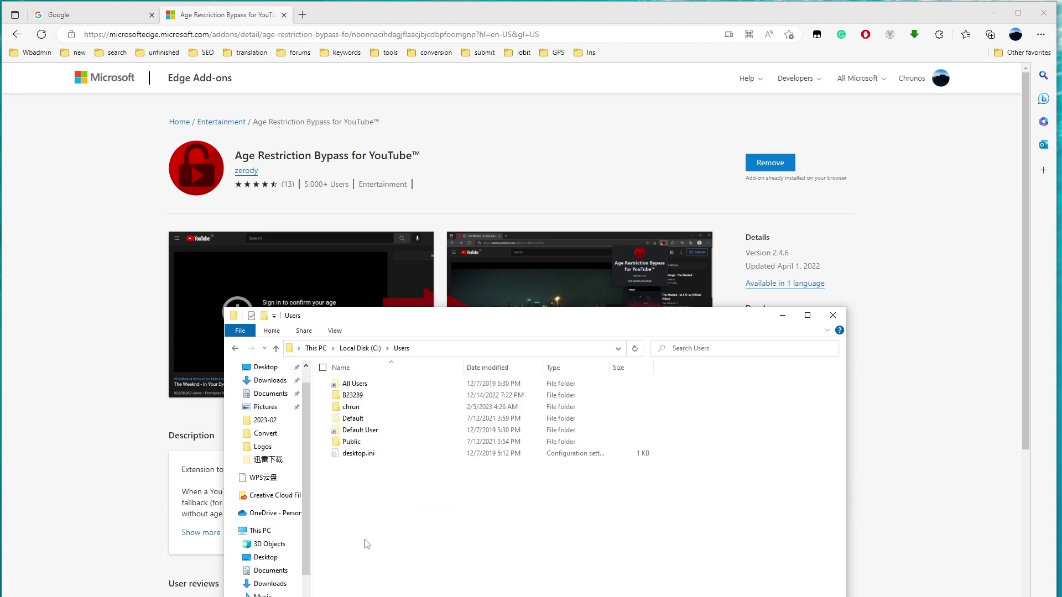
{"action": "double_click", "coordinate": [382, 398]}
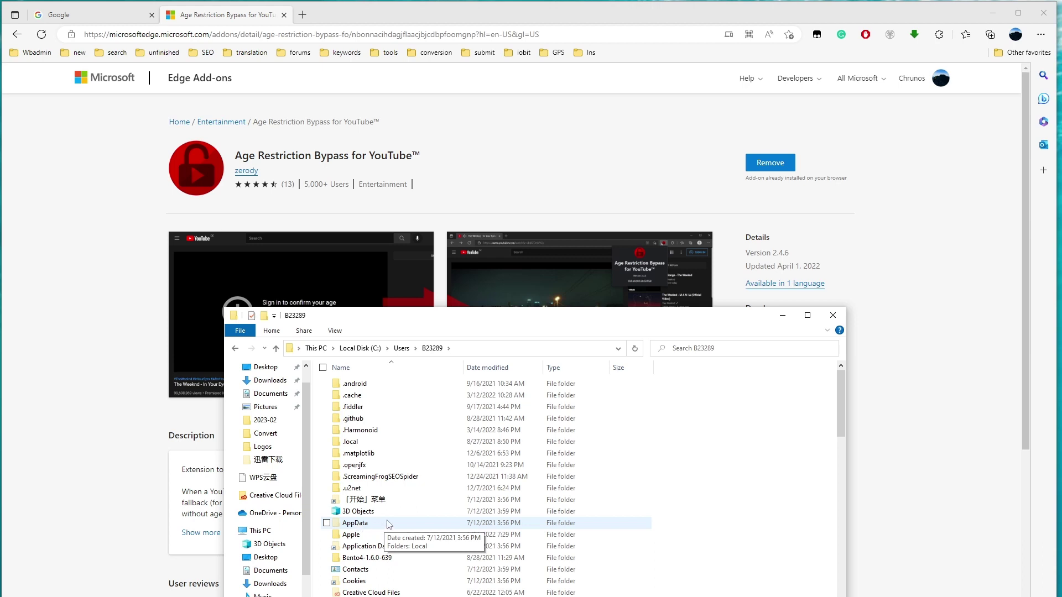
{"action": "double_click", "coordinate": [390, 526]}
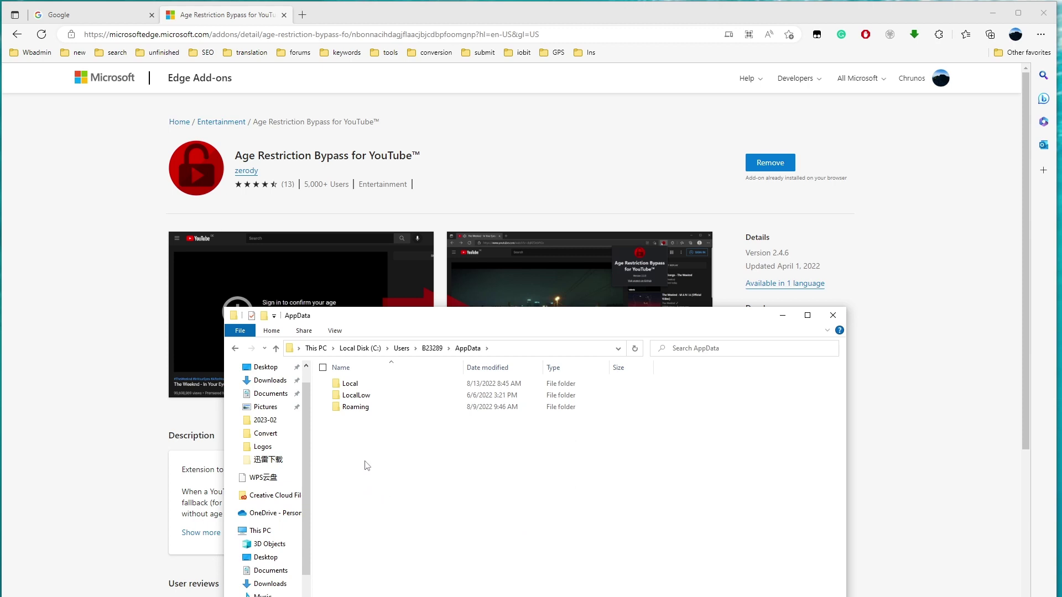
{"action": "double_click", "coordinate": [350, 384]}
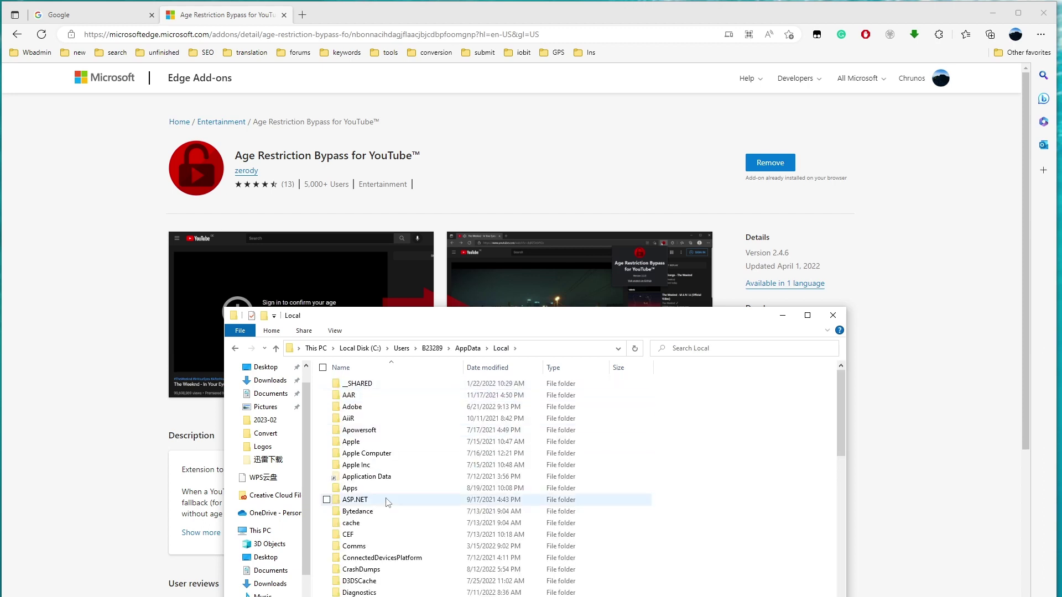
{"action": "scroll", "coordinate": [387, 503], "scroll_direction": "down", "scroll_amount": 6}
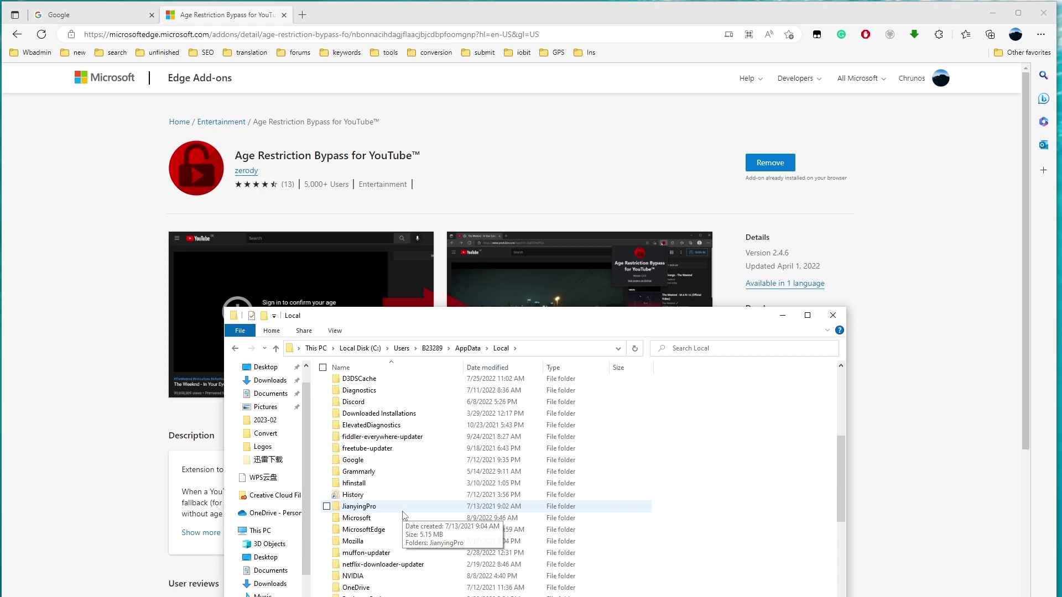
{"action": "scroll", "coordinate": [405, 515], "scroll_direction": "down", "scroll_amount": 10}
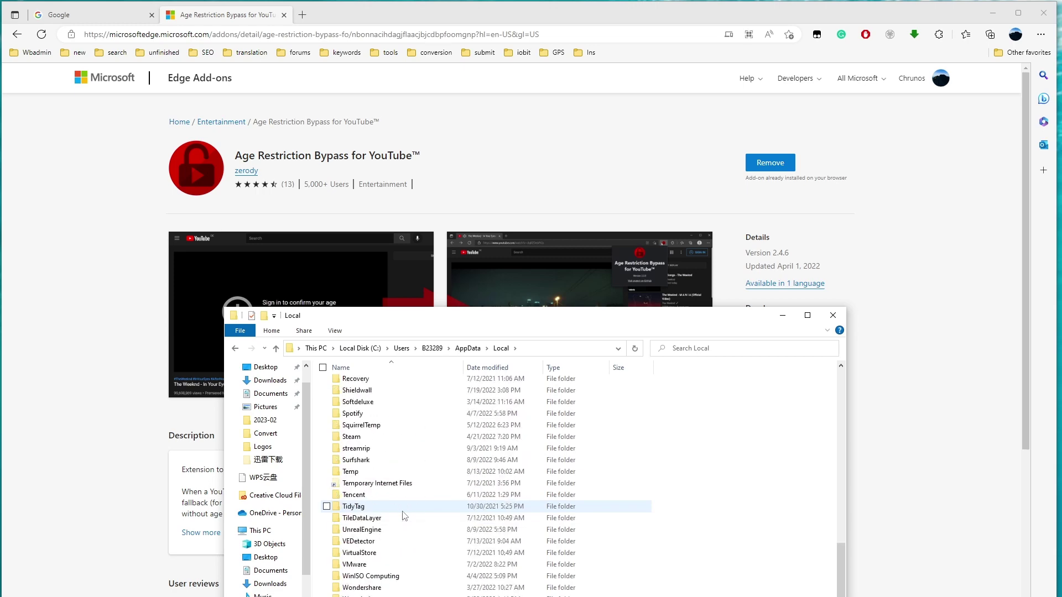
{"action": "scroll", "coordinate": [405, 516], "scroll_direction": "up", "scroll_amount": 7}
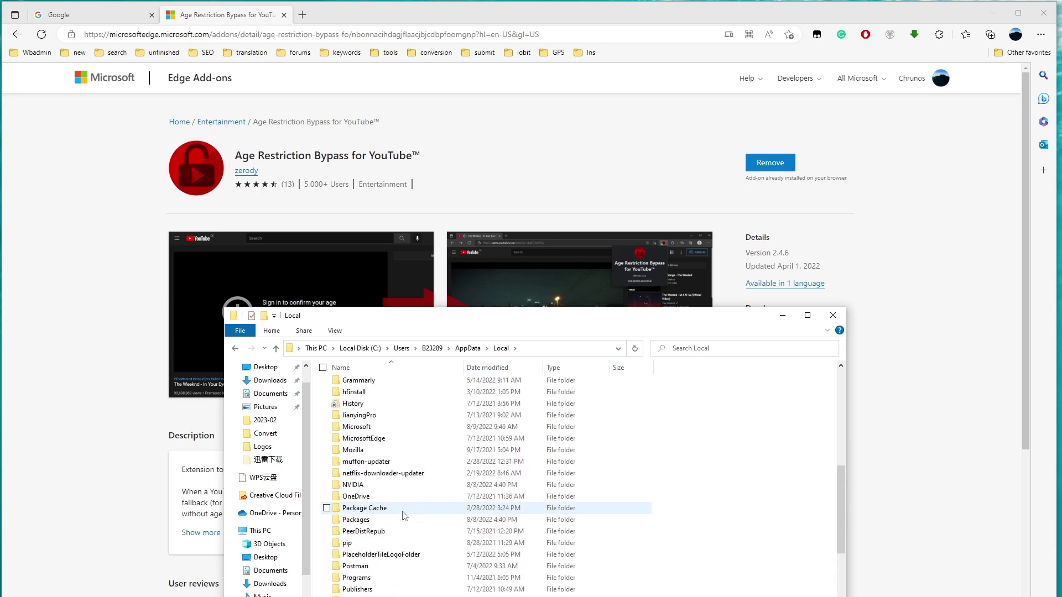
{"action": "double_click", "coordinate": [385, 427]}
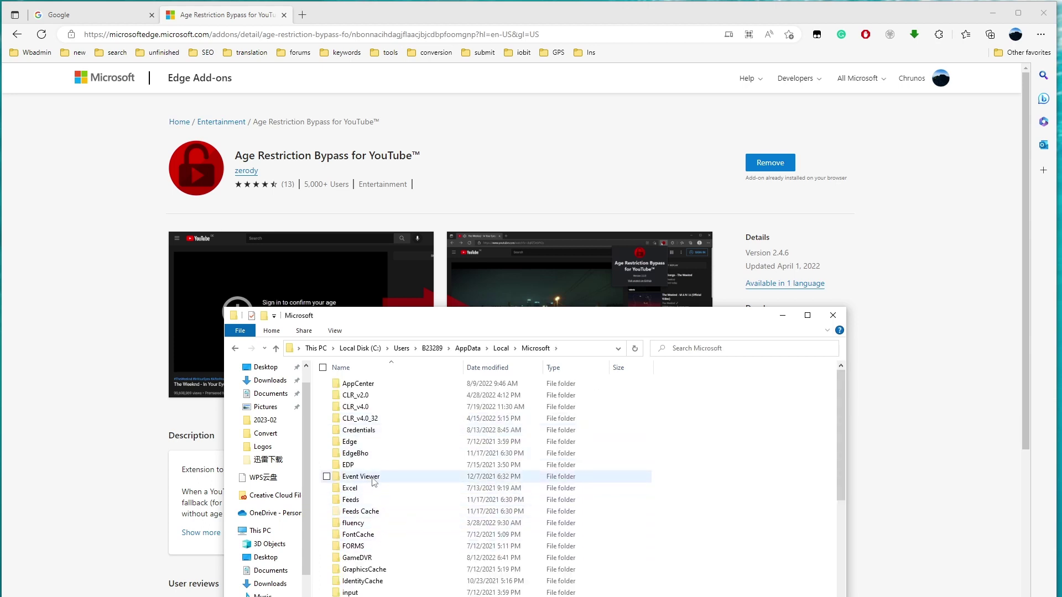
{"action": "double_click", "coordinate": [366, 444]}
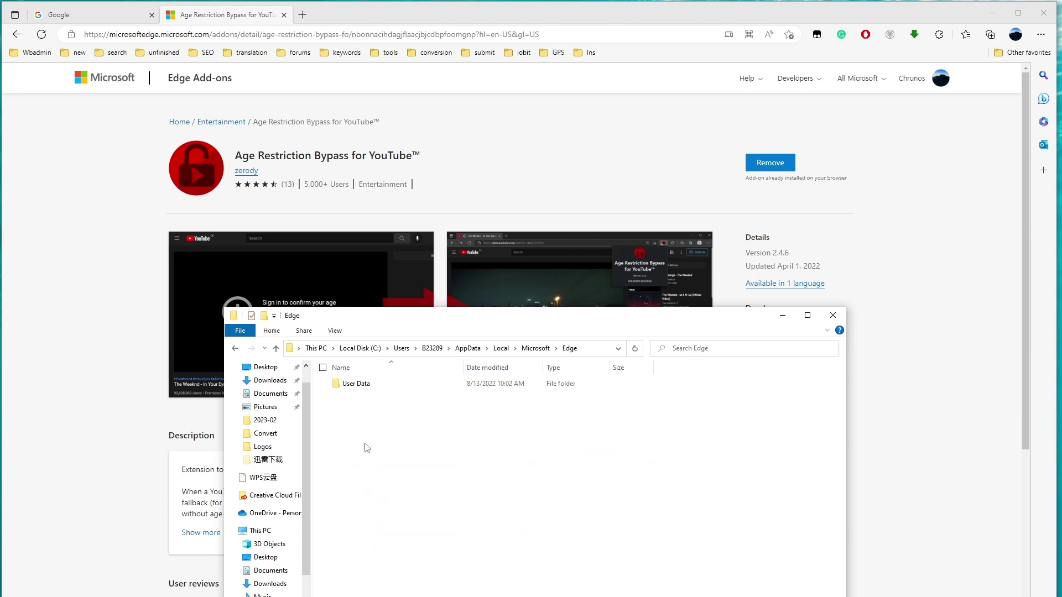
{"action": "double_click", "coordinate": [372, 387]}
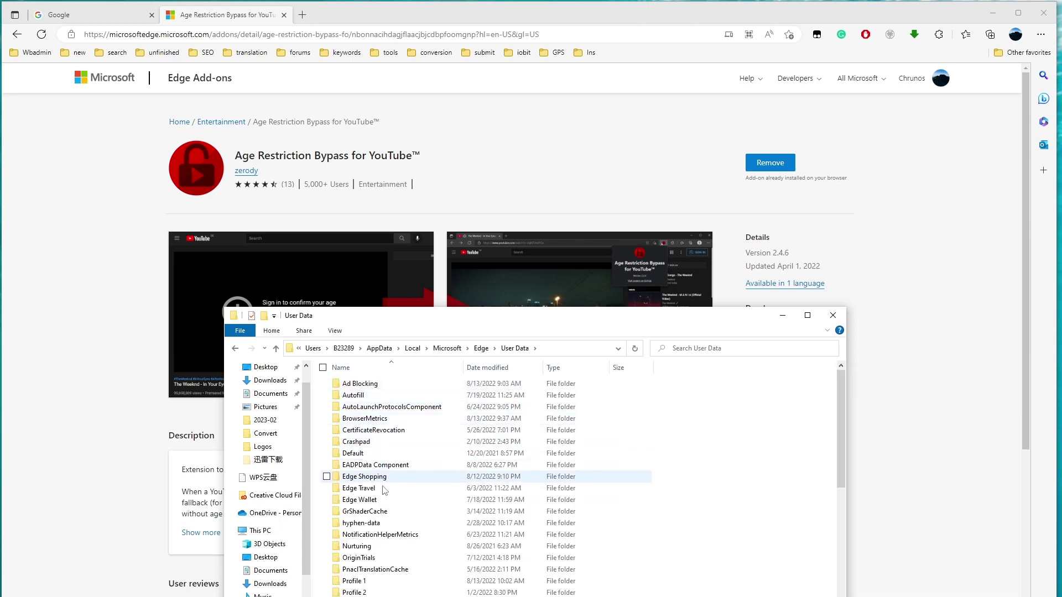
{"action": "double_click", "coordinate": [366, 454]}
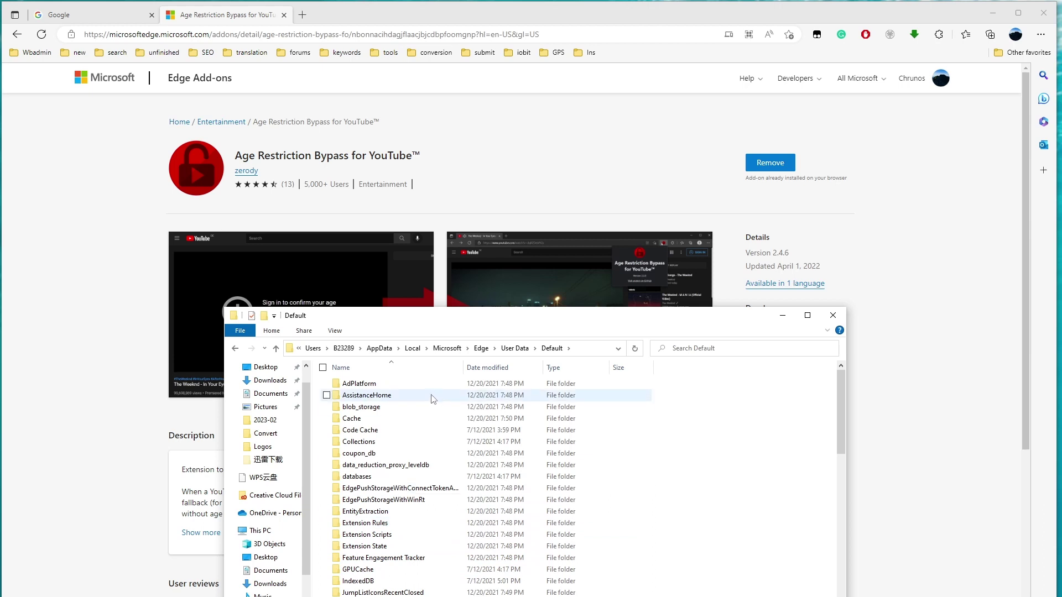
- Go back to Users and open the other user's AppData > Local folder
{"action": "left_click", "coordinate": [313, 349]}
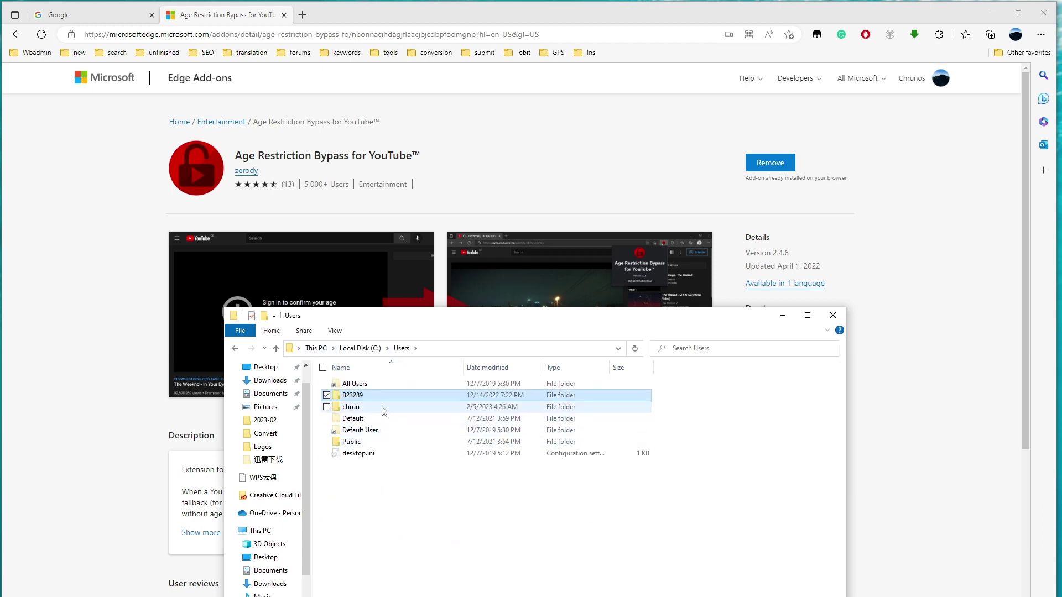
{"action": "double_click", "coordinate": [384, 411]}
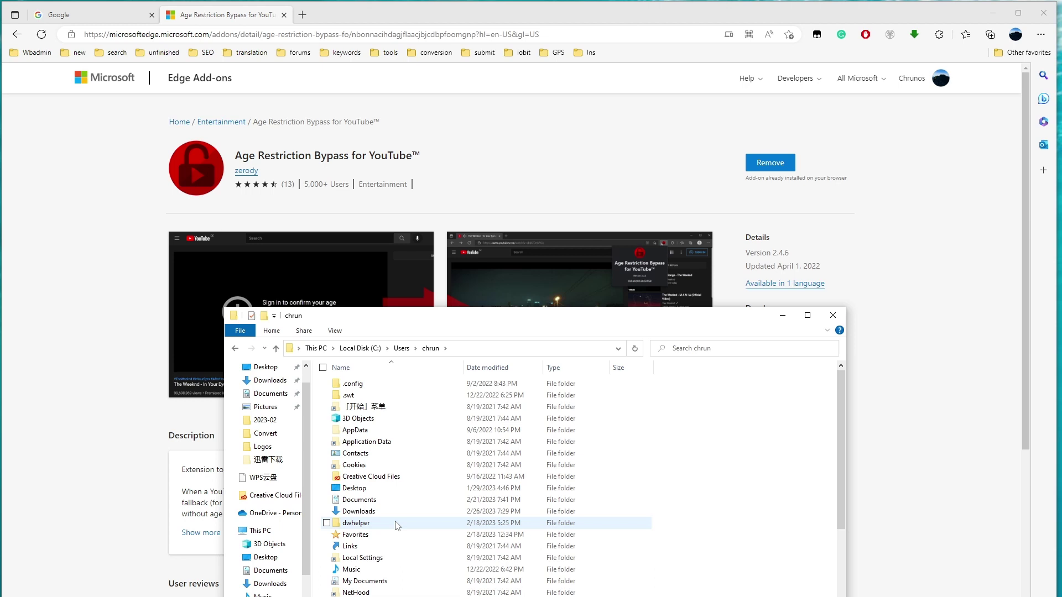
{"action": "scroll", "coordinate": [395, 528], "scroll_direction": "down", "scroll_amount": 2}
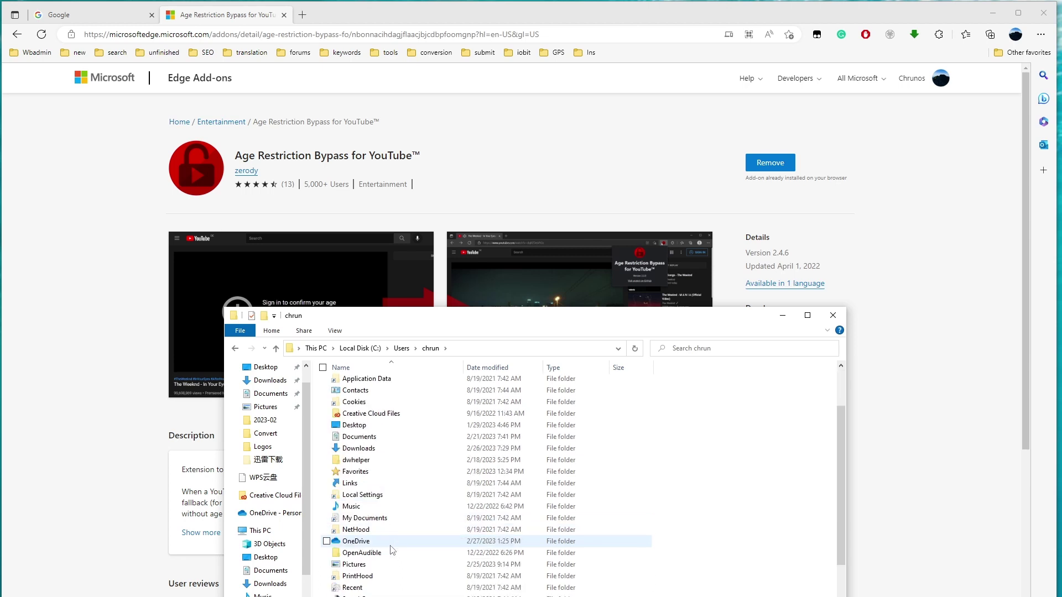
{"action": "scroll", "coordinate": [391, 550], "scroll_direction": "up", "scroll_amount": 2}
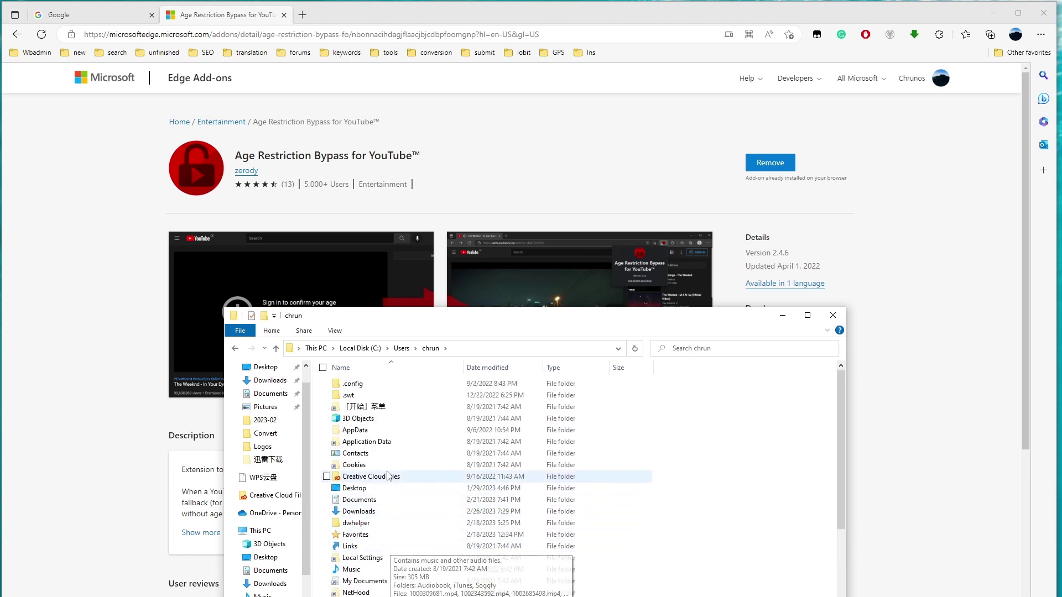
{"action": "double_click", "coordinate": [386, 431]}
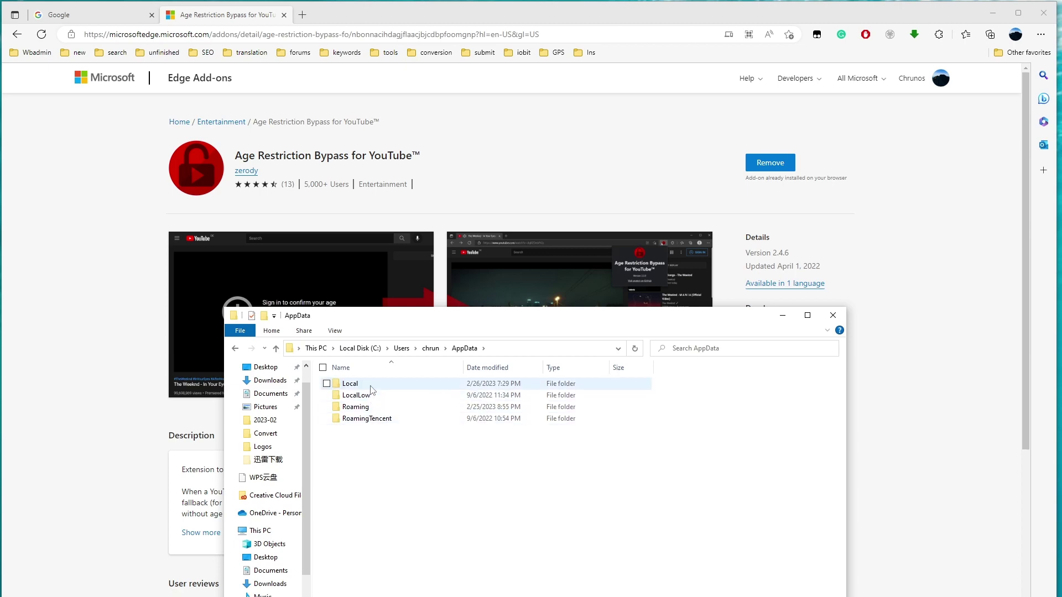
{"action": "double_click", "coordinate": [367, 384]}
{"action": "scroll", "coordinate": [389, 521], "scroll_direction": "down", "scroll_amount": 2}
{"action": "scroll", "coordinate": [389, 521], "scroll_direction": "down", "scroll_amount": 6}
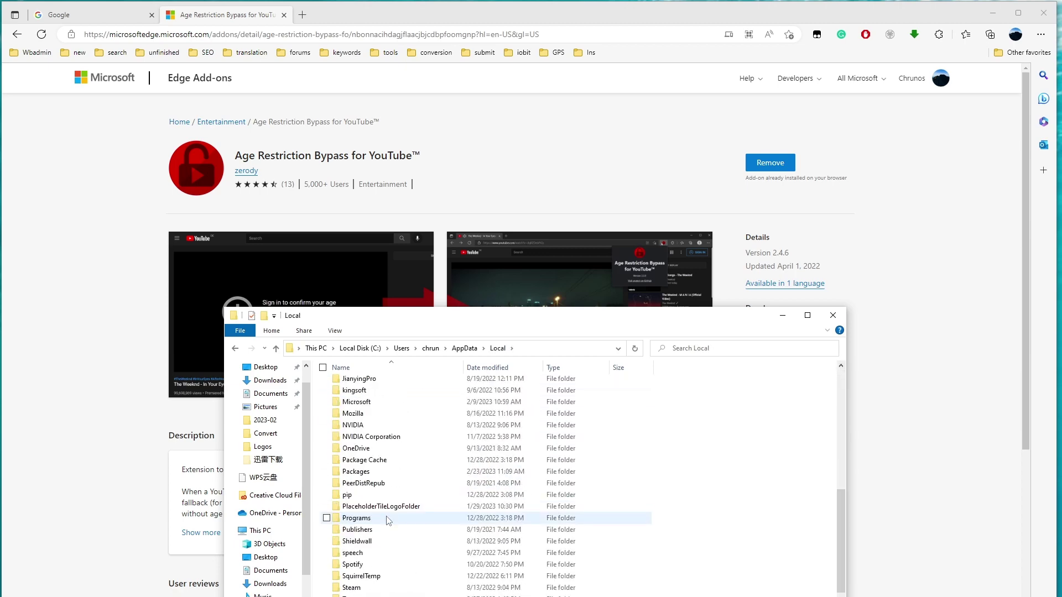
{"action": "scroll", "coordinate": [389, 521], "scroll_direction": "down", "scroll_amount": 1}
{"action": "scroll", "coordinate": [389, 520], "scroll_direction": "up", "scroll_amount": 3}
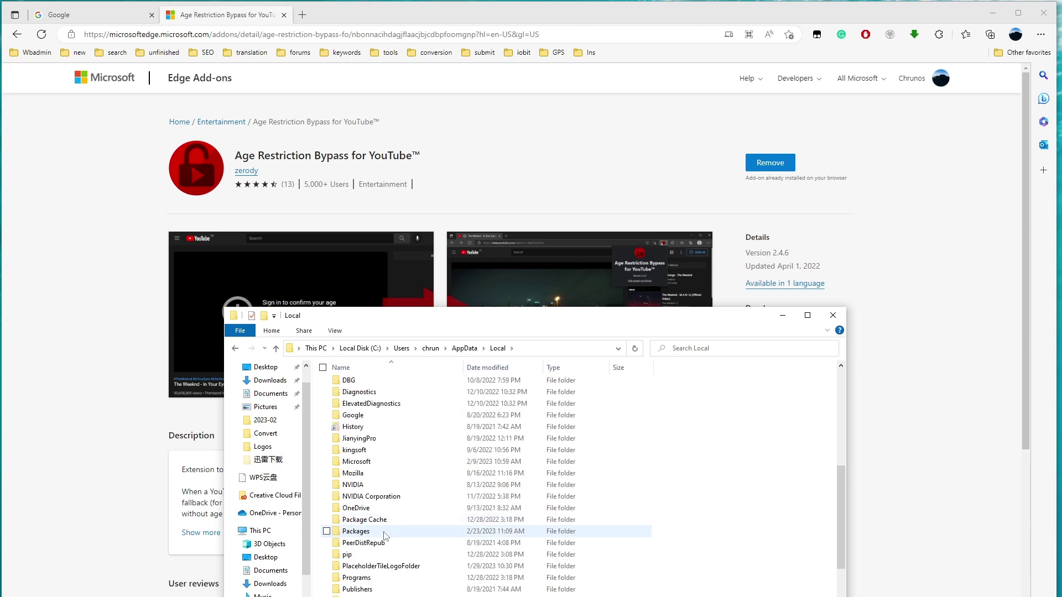
- Open Microsoft > Edge > User Data > Default > Extensions and sort by Date modified, newest first
{"action": "double_click", "coordinate": [378, 463]}
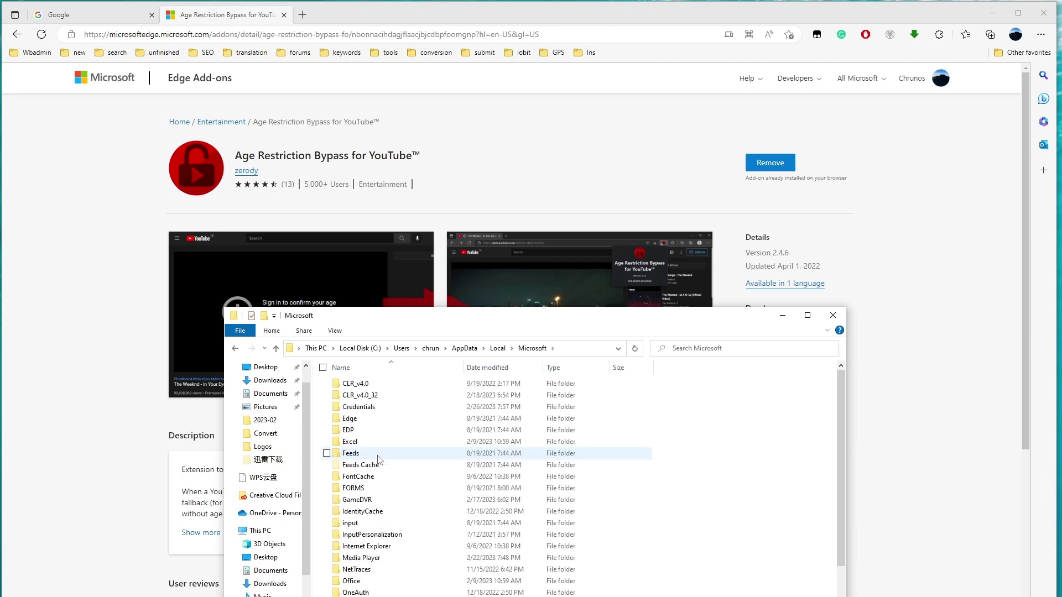
{"action": "double_click", "coordinate": [376, 422]}
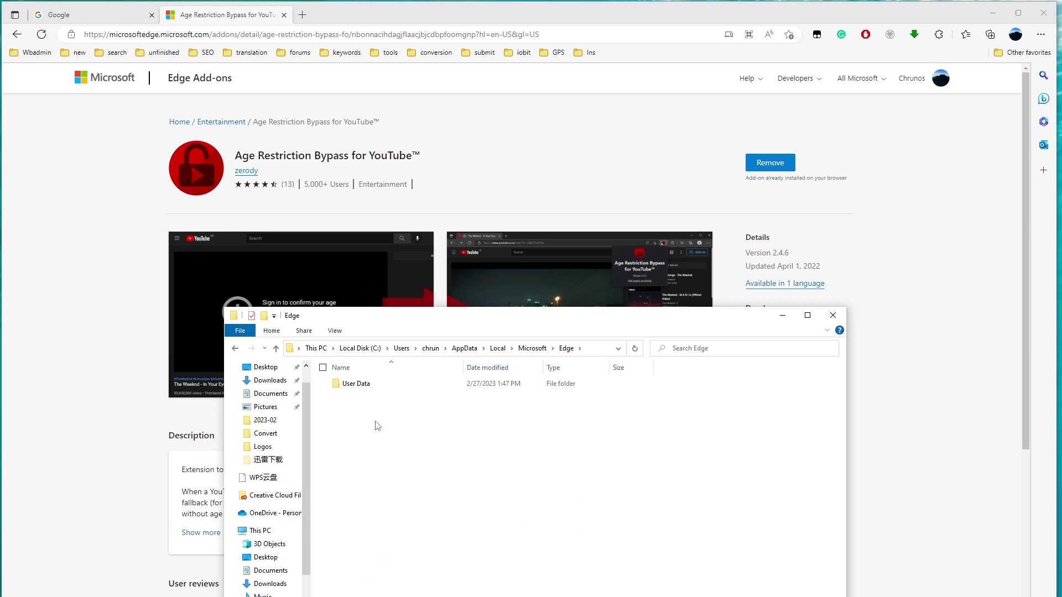
{"action": "double_click", "coordinate": [366, 385]}
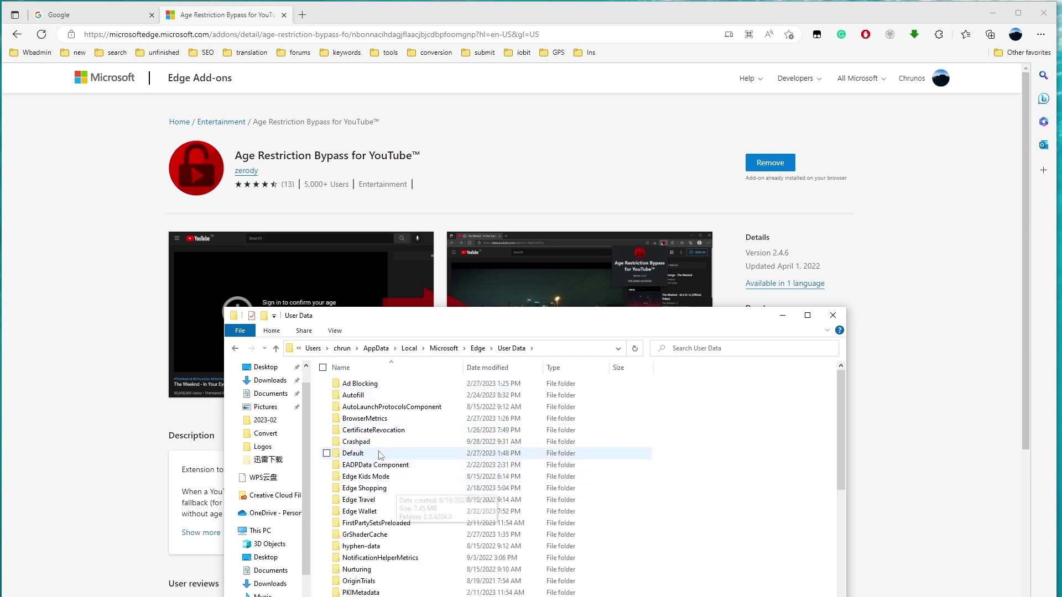
{"action": "double_click", "coordinate": [382, 454]}
{"action": "scroll", "coordinate": [391, 469], "scroll_direction": "down", "scroll_amount": 2}
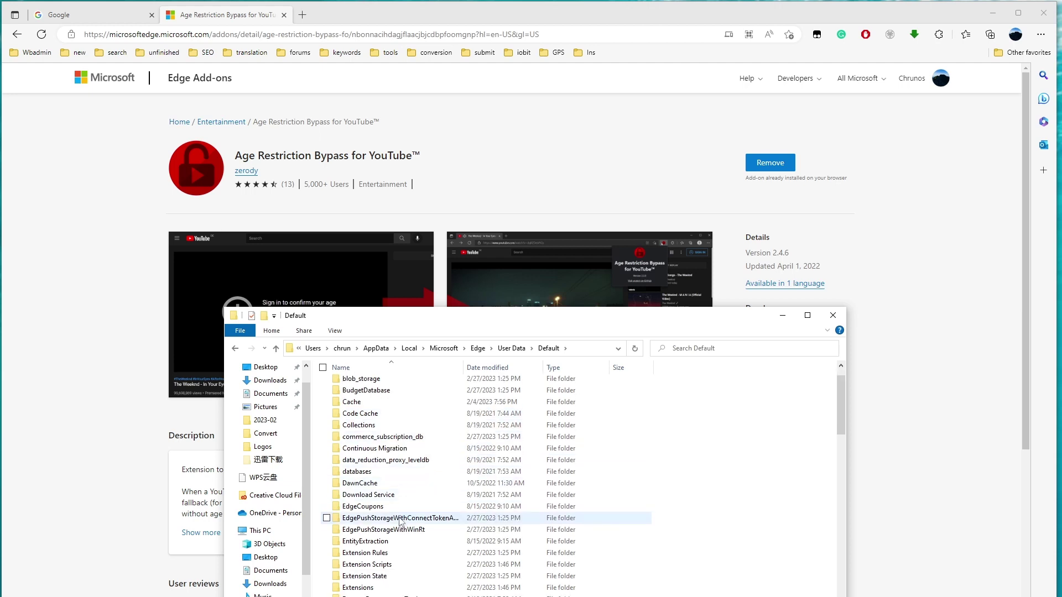
{"action": "left_click", "coordinate": [384, 554]}
{"action": "double_click", "coordinate": [384, 554]}
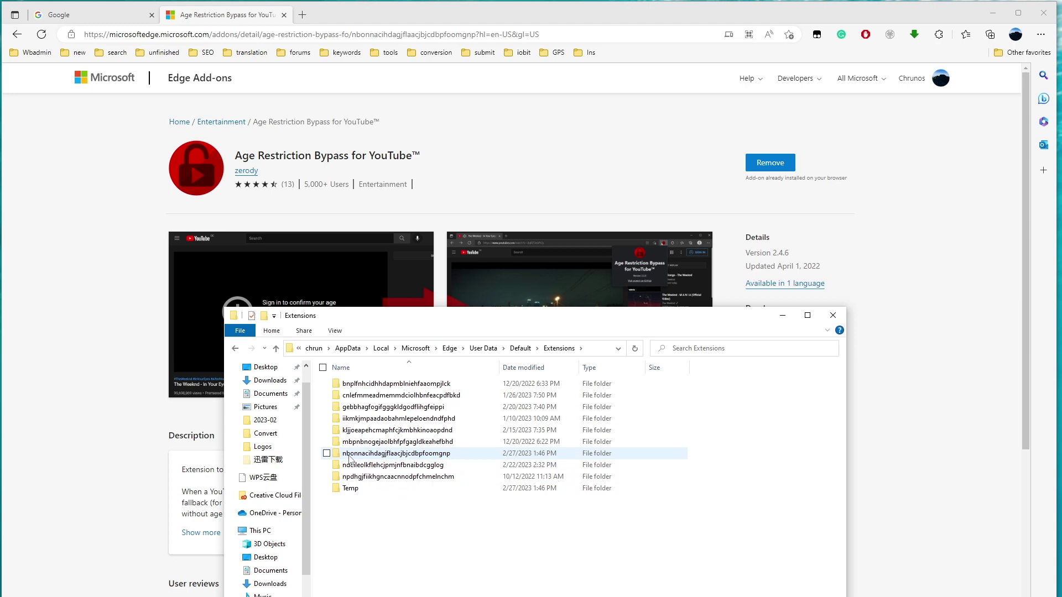
{"action": "left_click", "coordinate": [522, 368]}
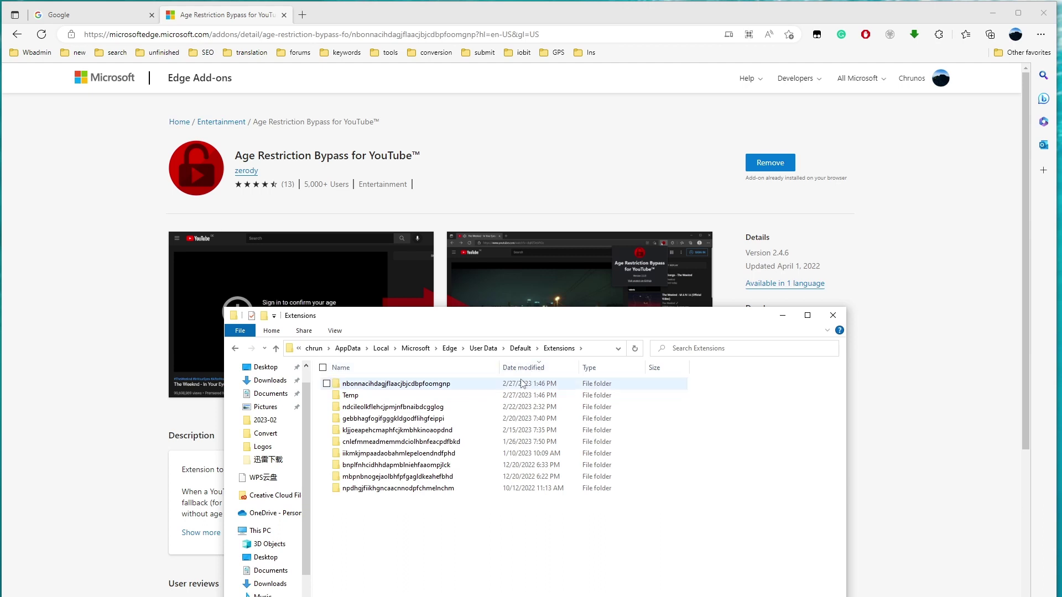
- Inspect nbonnacihdagjflaacjbjcdbpfoomgnp > 2.4.6_0, then return to the extension folder and select its path
{"action": "double_click", "coordinate": [417, 387]}
{"action": "double_click", "coordinate": [417, 387]}
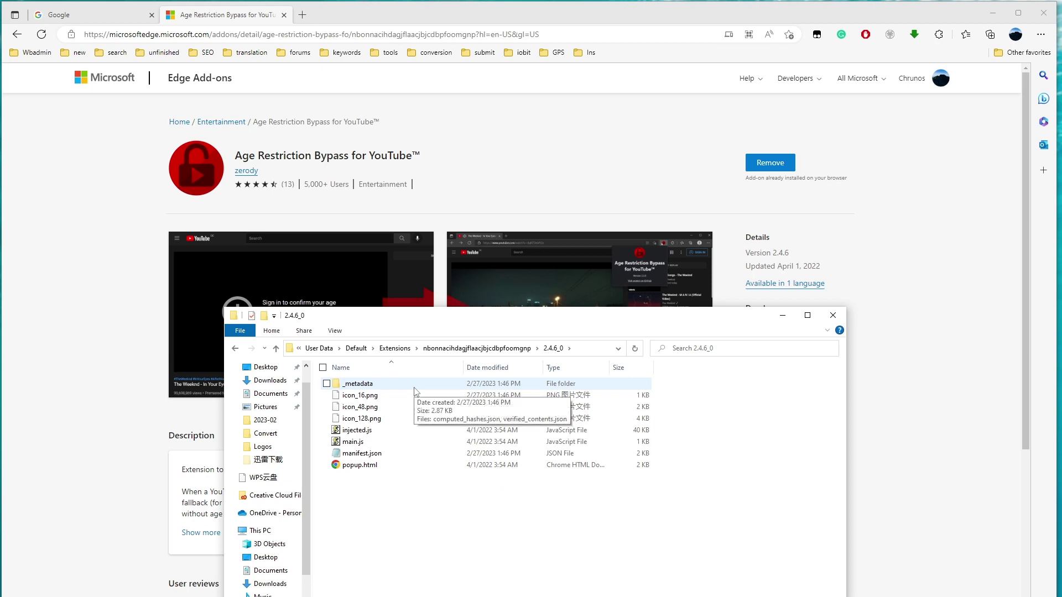
{"action": "left_click", "coordinate": [457, 348]}
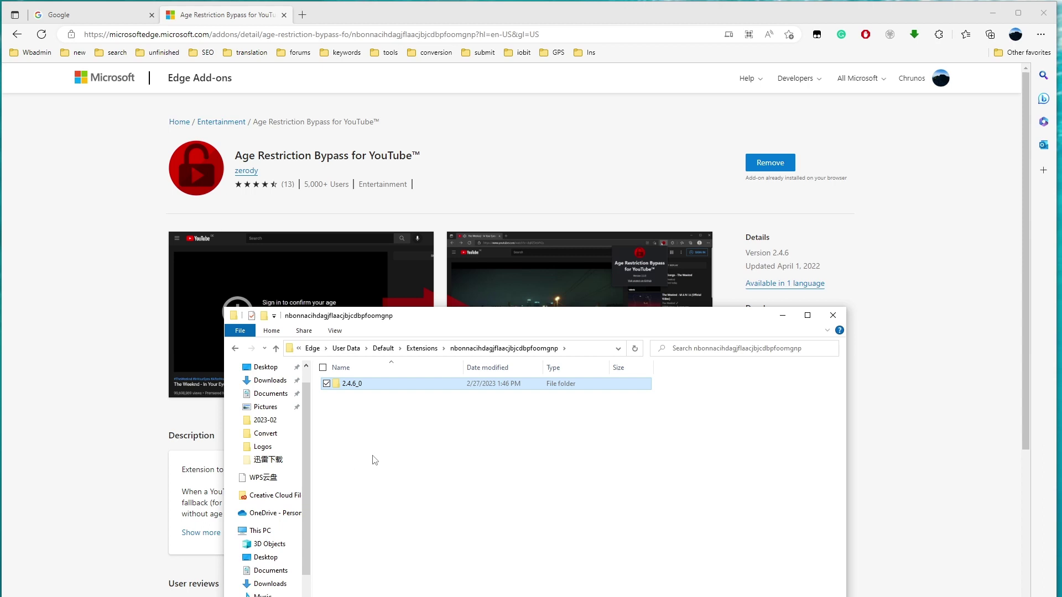
{"action": "left_click", "coordinate": [588, 350]}
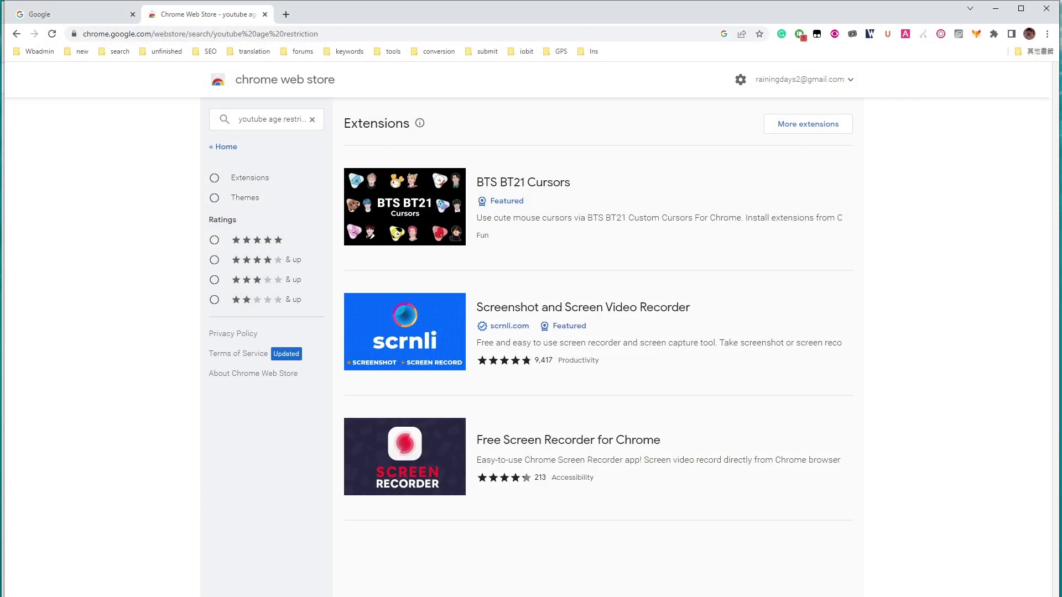
- Open Chrome's Extensions page through More tools in the three-dot menu
{"action": "left_click", "coordinate": [1047, 34]}
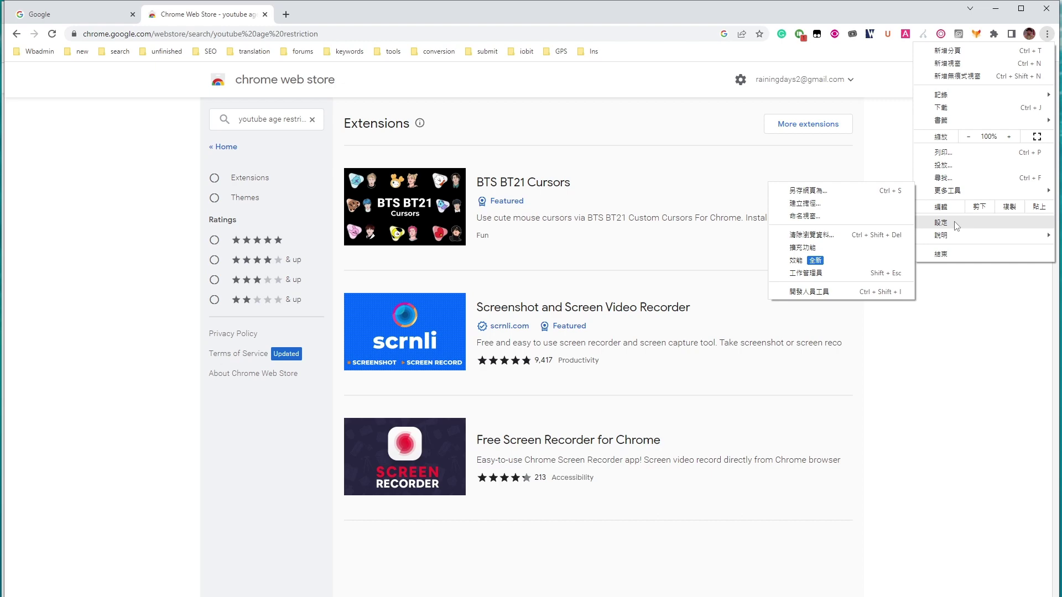
{"action": "mouse_move", "coordinate": [958, 197]}
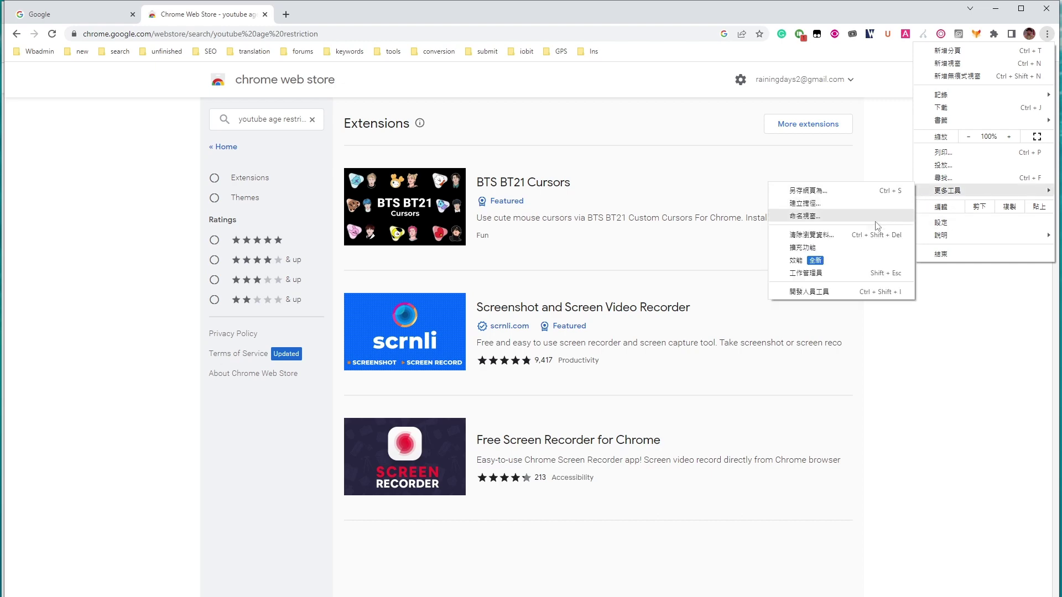
{"action": "left_click", "coordinate": [853, 250]}
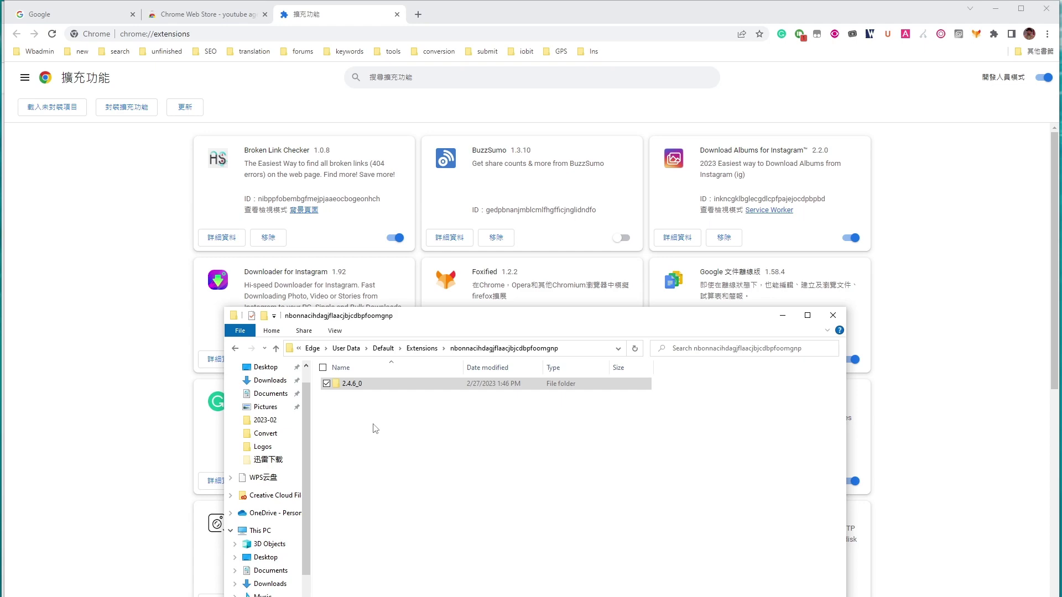
- Load the 2.4.6_0 folder into Chrome's Extensions page by dragging it there, then open a new tab
{"action": "left_click", "coordinate": [387, 385]}
{"action": "left_click_drag", "start_coordinate": [389, 389], "coordinate": [112, 436]}
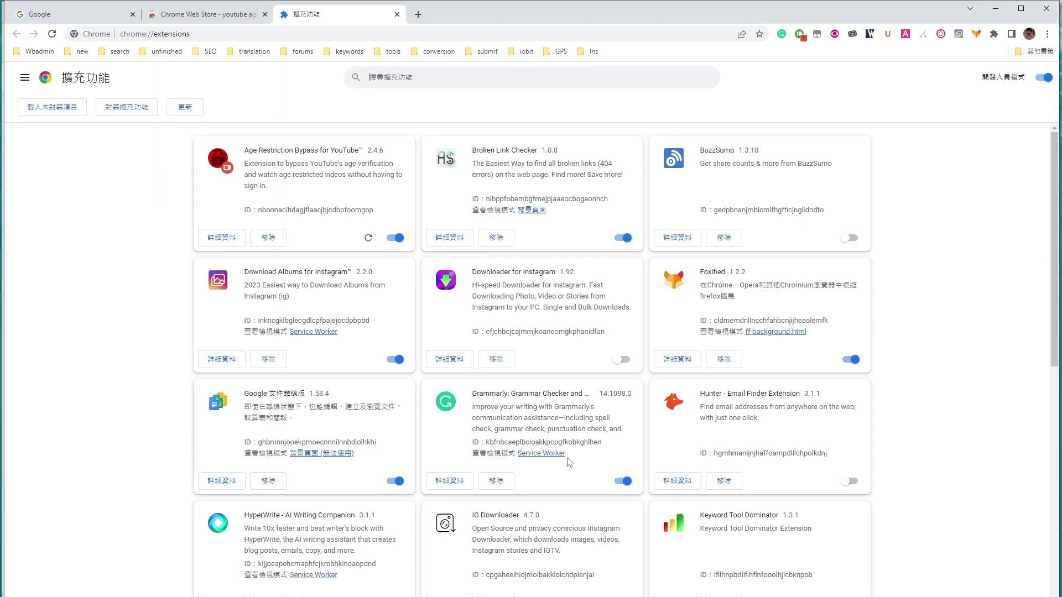
{"action": "scroll", "coordinate": [570, 462], "scroll_direction": "down", "scroll_amount": 8}
{"action": "scroll", "coordinate": [570, 462], "scroll_direction": "down", "scroll_amount": 7}
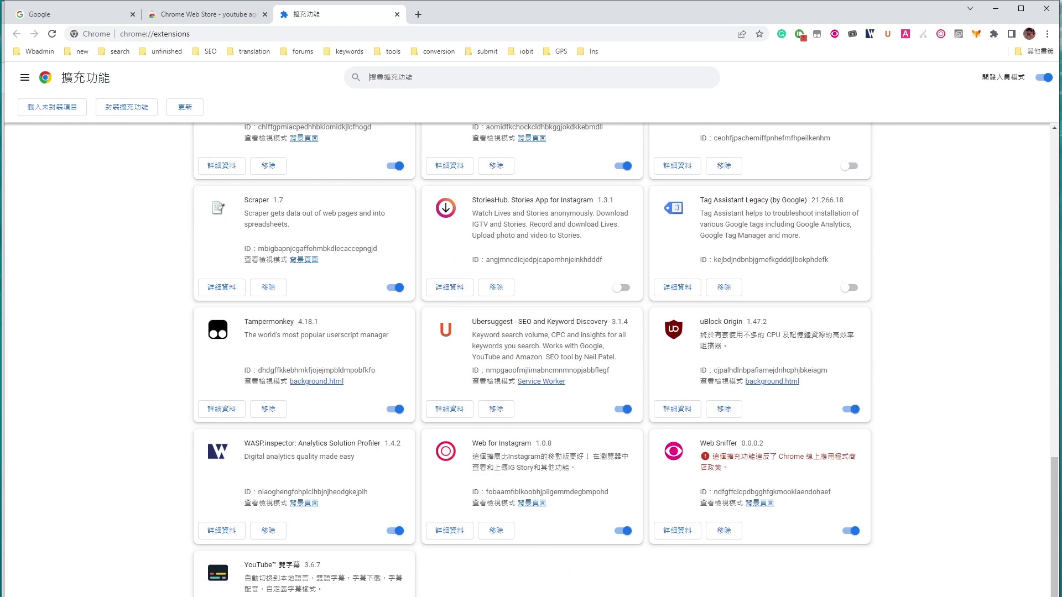
{"action": "scroll", "coordinate": [570, 462], "scroll_direction": "up", "scroll_amount": 15}
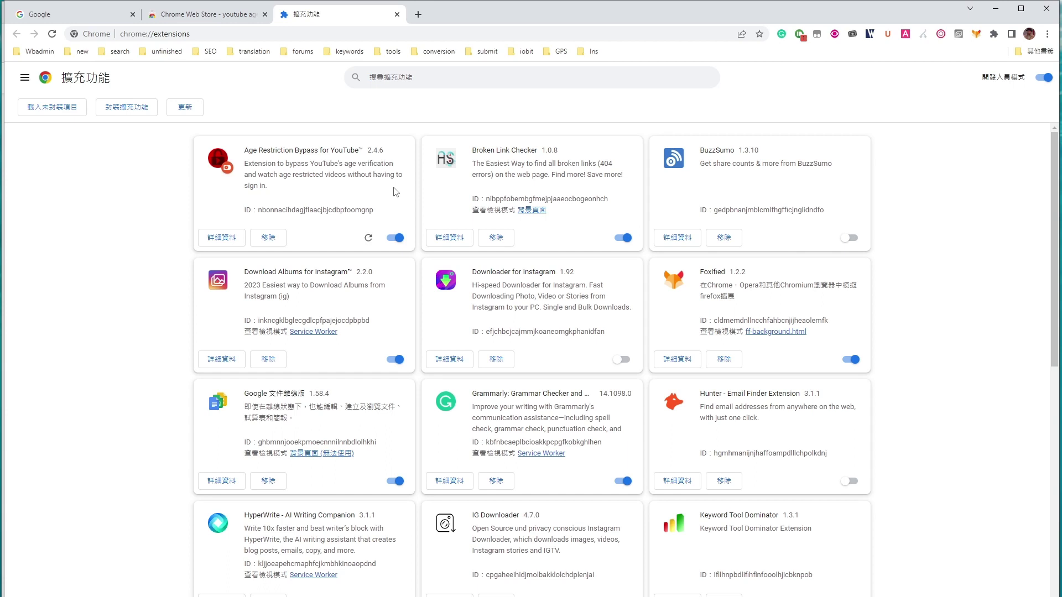
{"action": "left_click", "coordinate": [418, 14]}
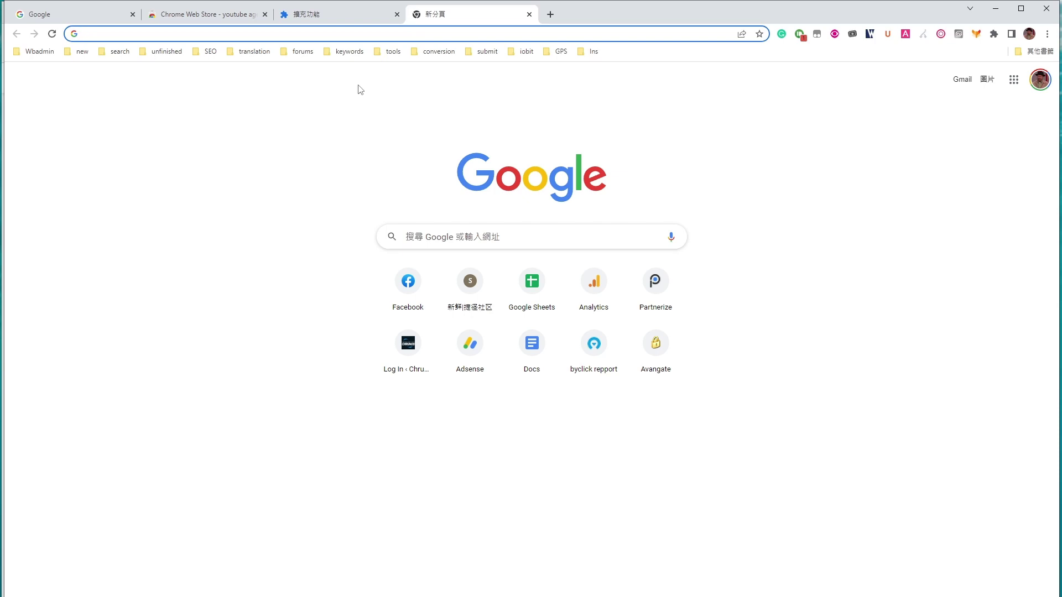
- Turn on Allow in Incognito in the Age Restriction Bypass for YouTube extension details
{"action": "left_click", "coordinate": [332, 15]}
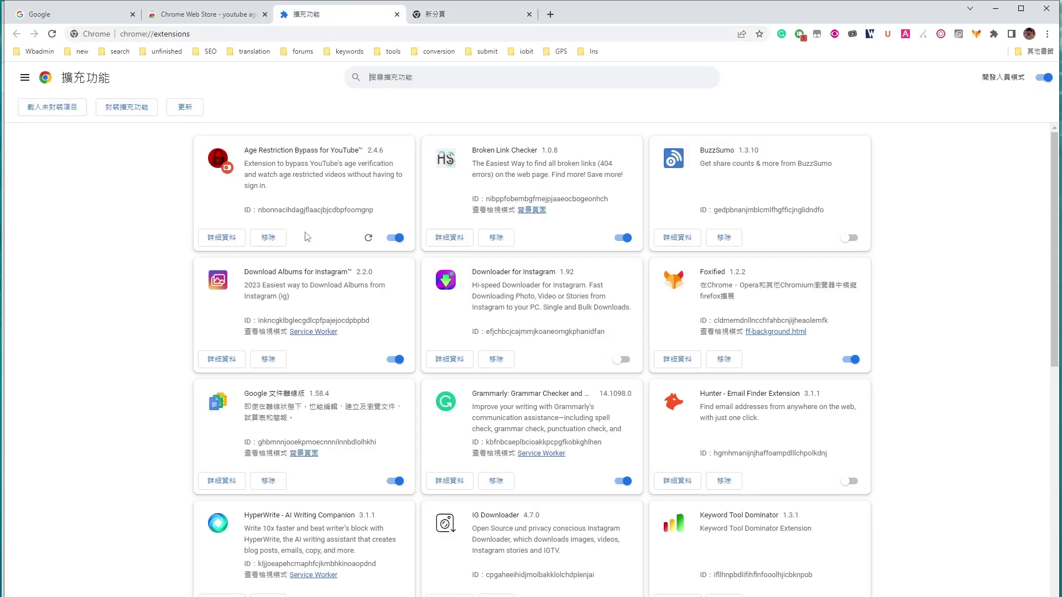
{"action": "left_click", "coordinate": [229, 238]}
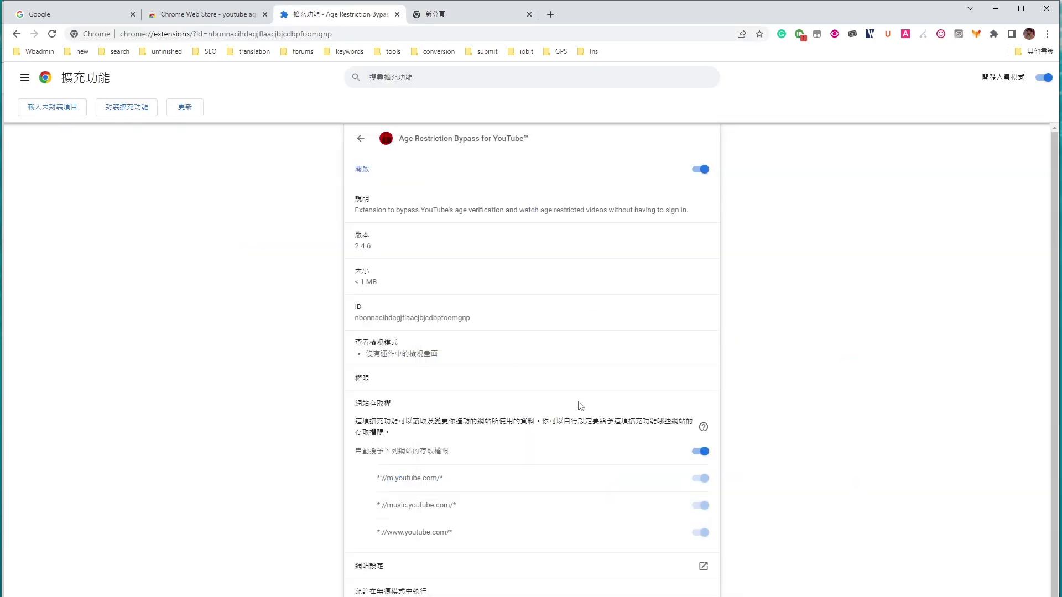
{"action": "scroll", "coordinate": [580, 405], "scroll_direction": "down", "scroll_amount": 2}
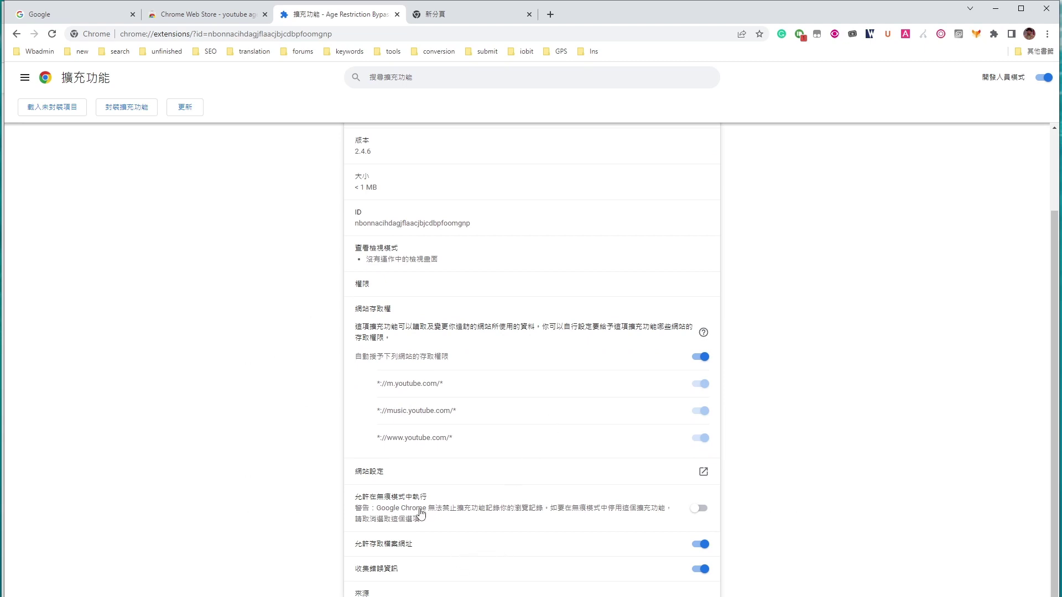
{"action": "left_click", "coordinate": [702, 509]}
{"action": "left_click", "coordinate": [1047, 33]}
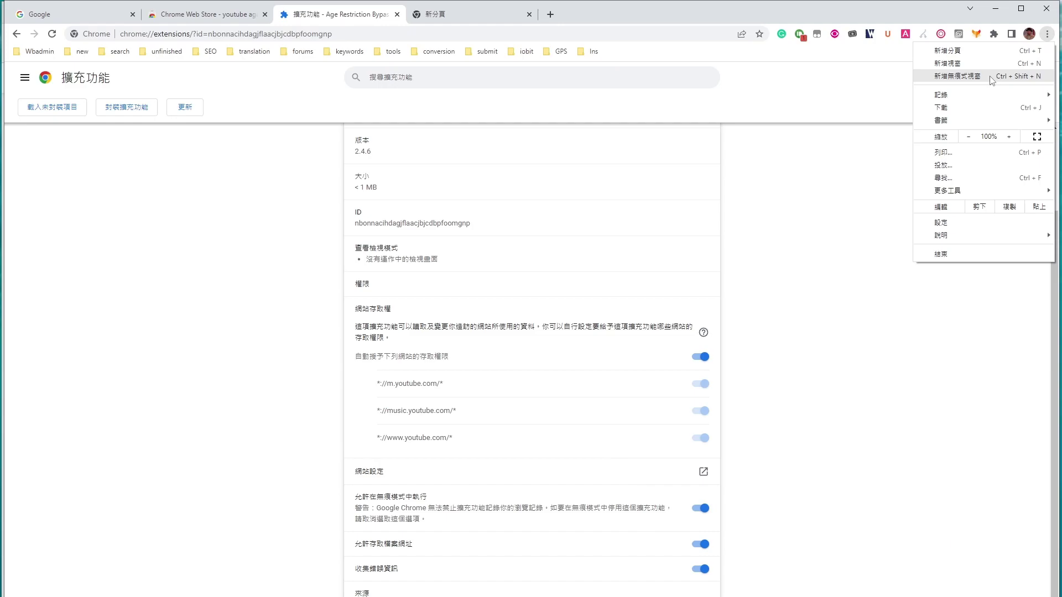
- Open a new incognito window and go to youtube.com
{"action": "left_click", "coordinate": [957, 76]}
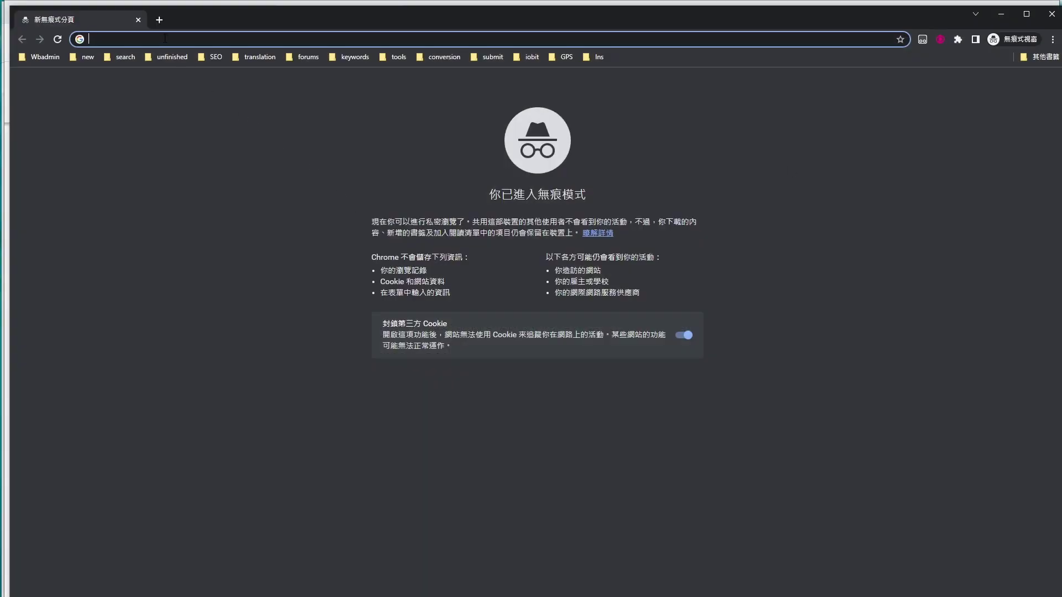
{"action": "type", "text": "youtube.com"}
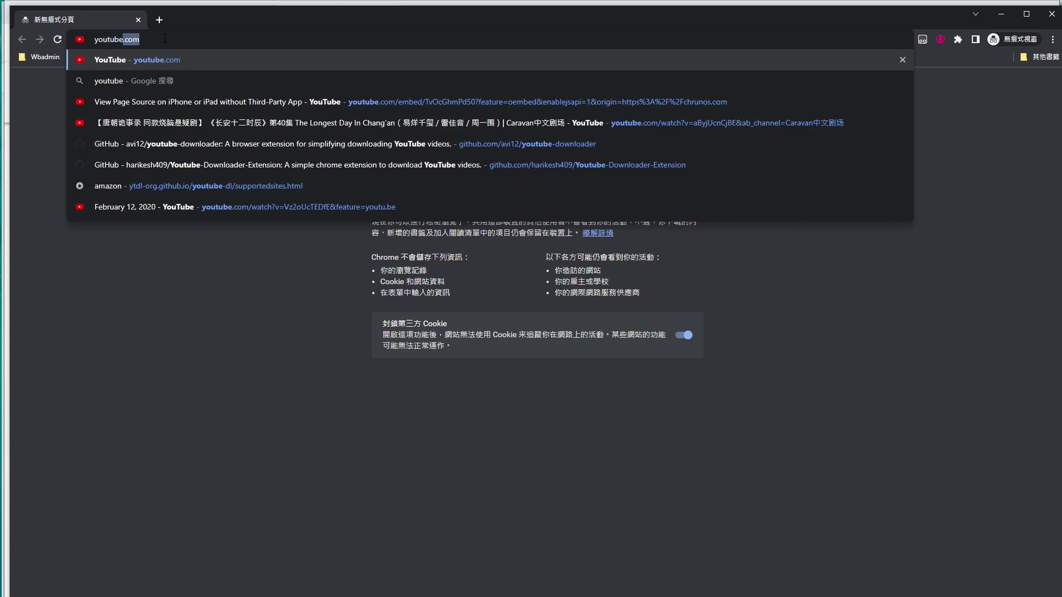
{"action": "key", "text": "Return"}
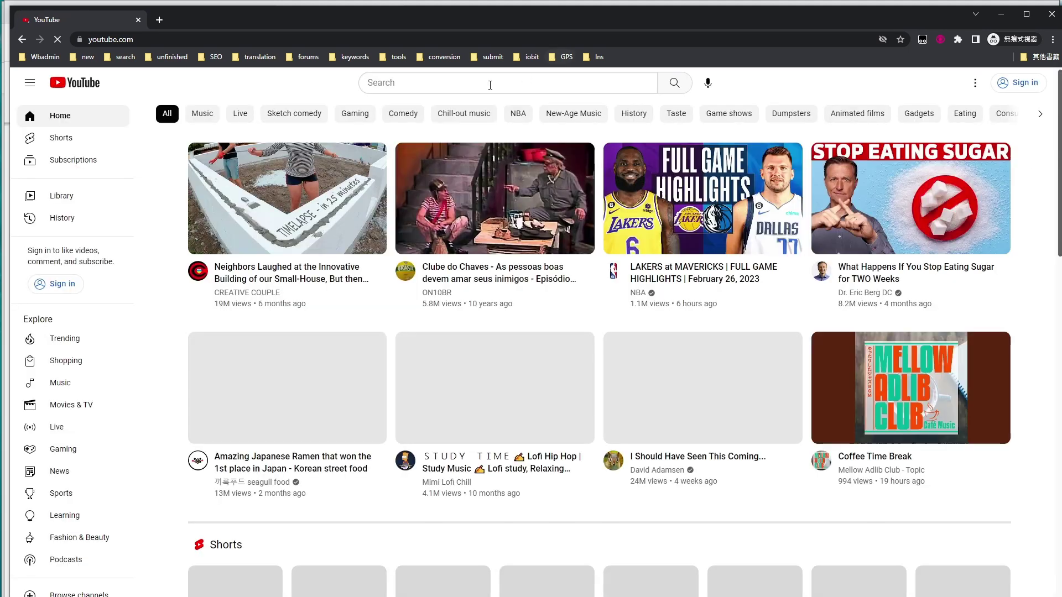
- Search YouTube for 'blurred lines'
{"action": "left_click", "coordinate": [490, 85]}
{"action": "type", "text": "bu"}
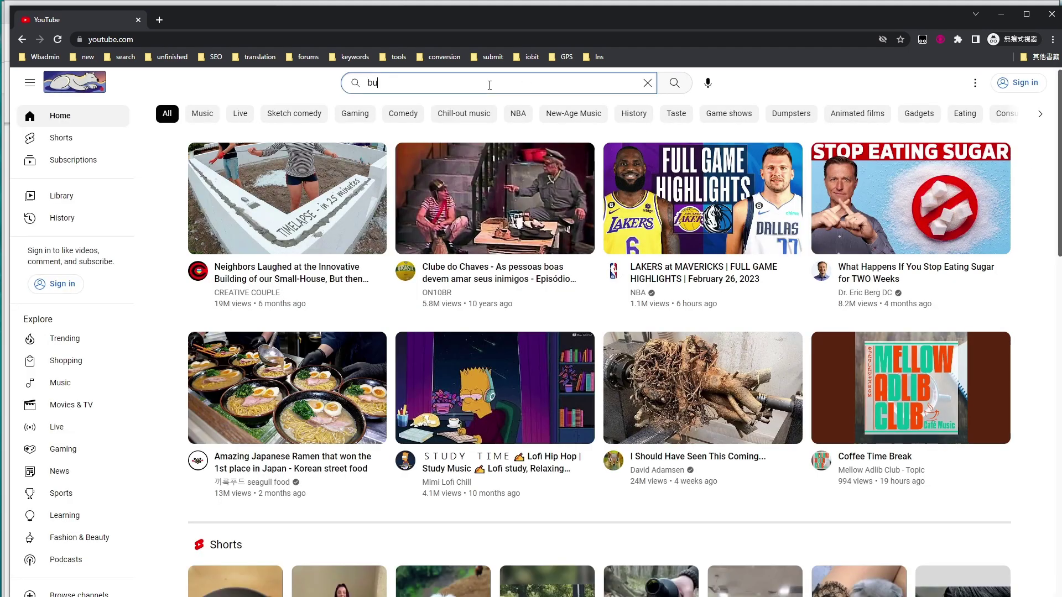
{"action": "type", "text": "r"}
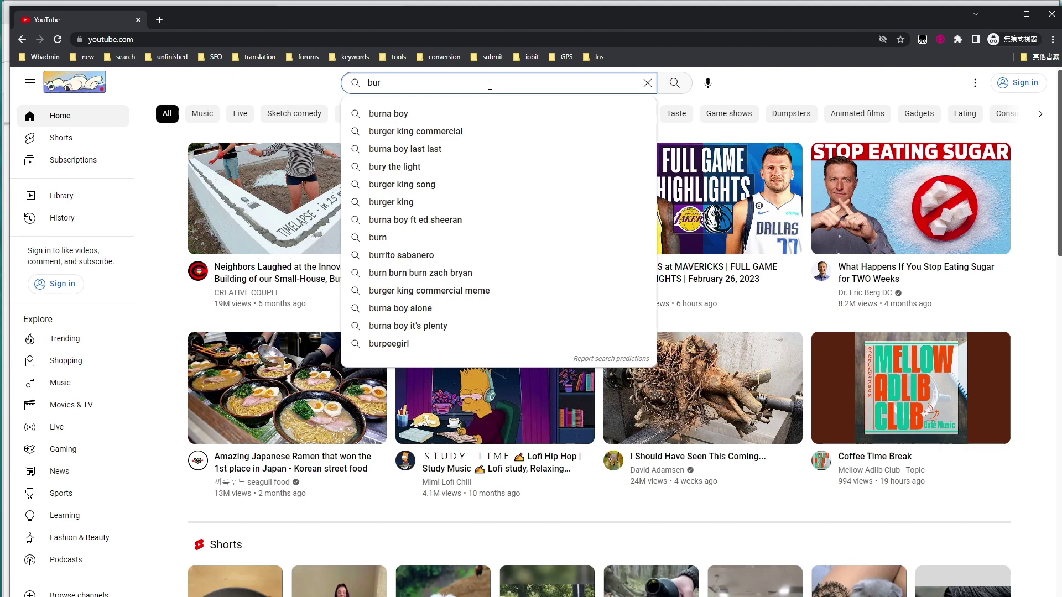
{"action": "key", "text": "BackSpace"}
{"action": "key", "text": "BackSpace"}
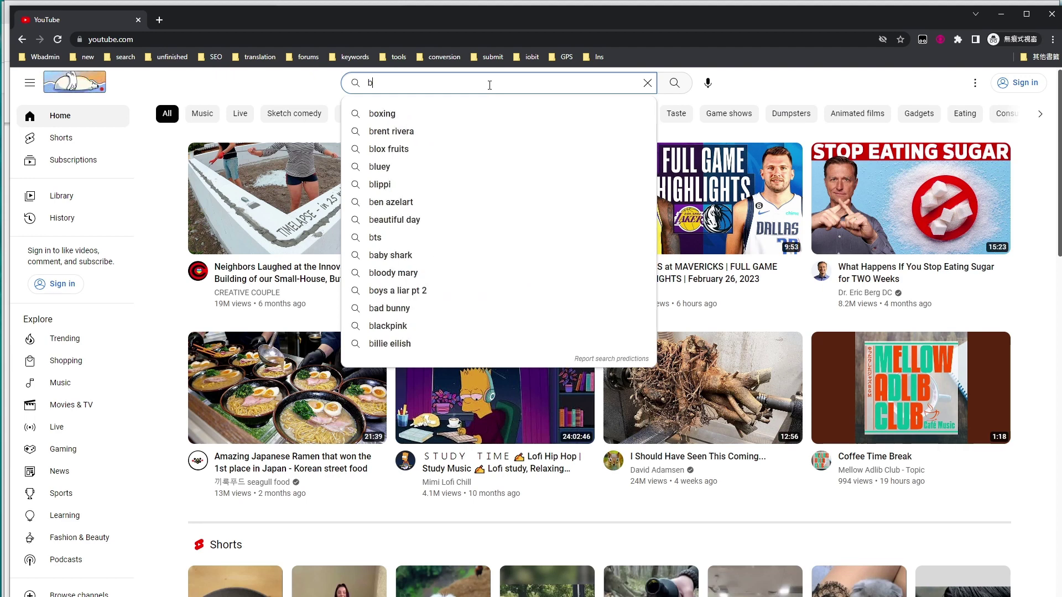
{"action": "type", "text": "lured"}
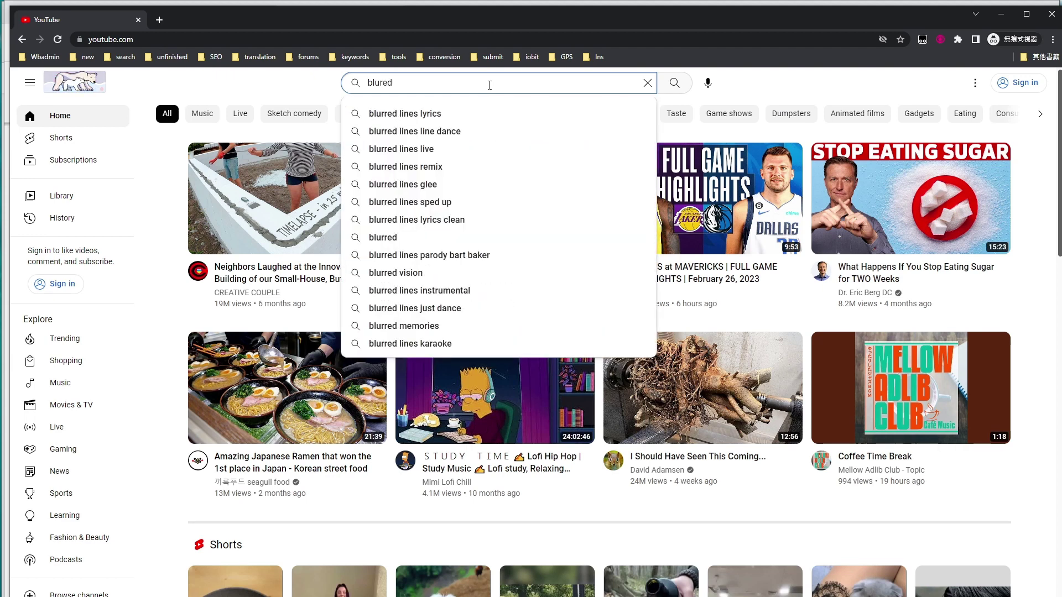
{"action": "key", "text": "BackSpace"}
{"action": "key", "text": "BackSpace"}
{"action": "type", "text": "red lin"}
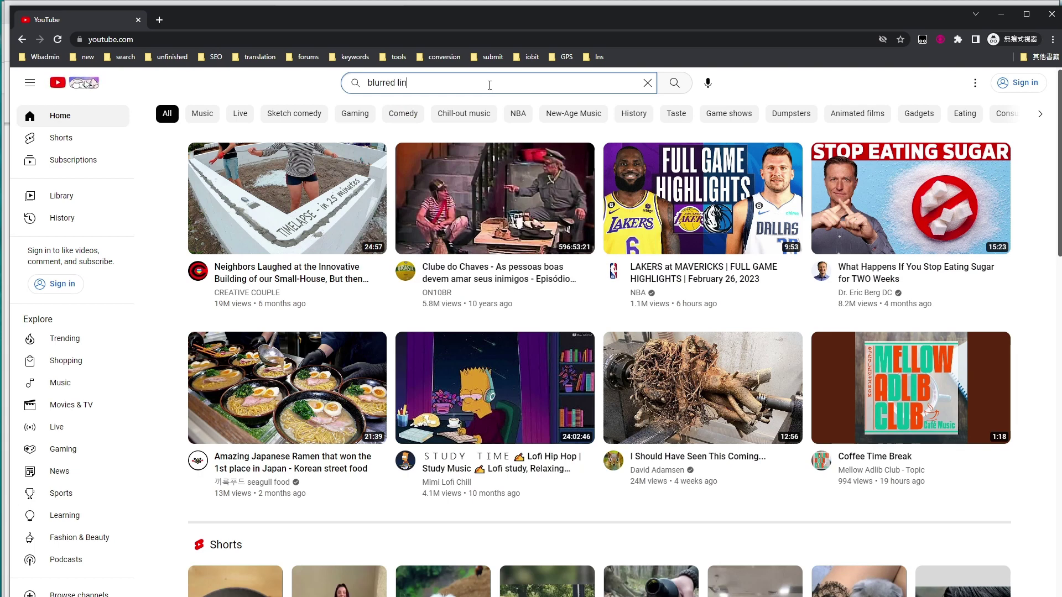
{"action": "type", "text": "es"}
{"action": "key", "text": "Return"}
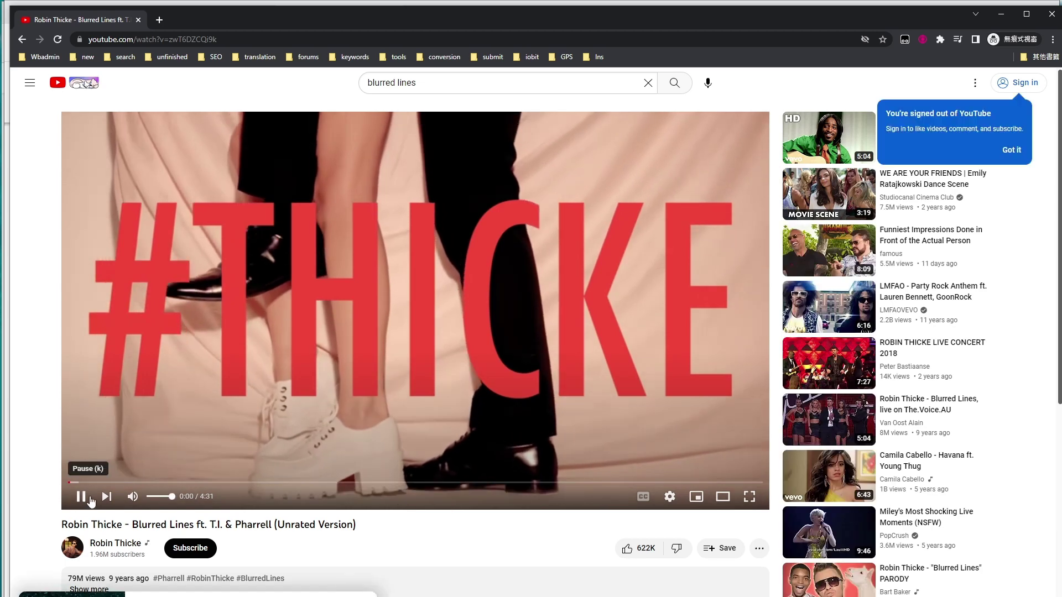
- Pause the age-restricted Blurred Lines video and scroll its page to confirm it plays
{"action": "left_click", "coordinate": [91, 500]}
{"action": "scroll", "coordinate": [406, 463], "scroll_direction": "down", "scroll_amount": 2}
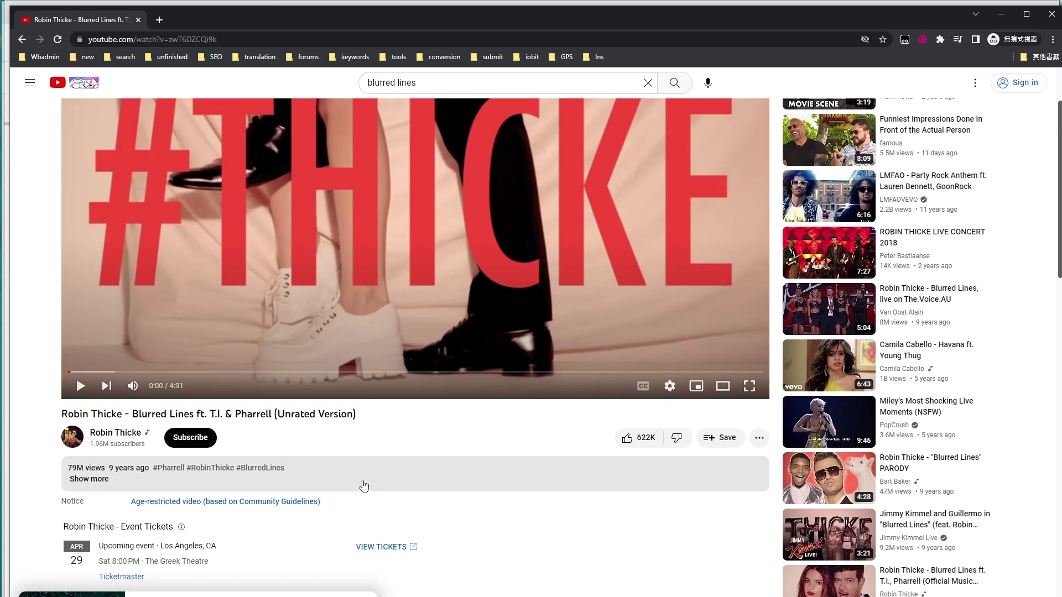
{"action": "scroll", "coordinate": [364, 487], "scroll_direction": "down", "scroll_amount": 1}
{"action": "scroll", "coordinate": [573, 440], "scroll_direction": "up", "scroll_amount": 1}
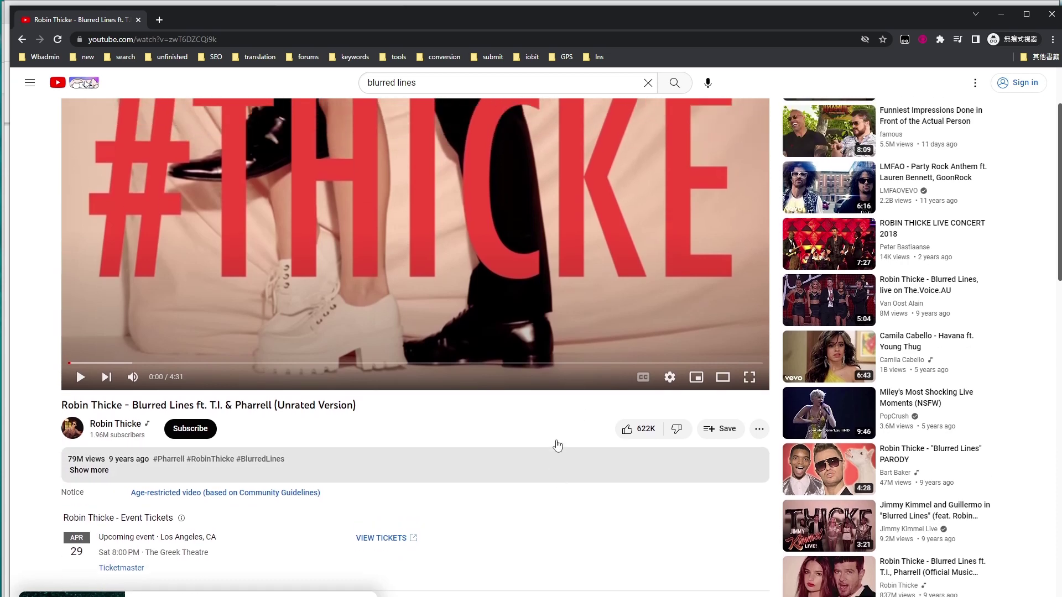
{"action": "scroll", "coordinate": [558, 446], "scroll_direction": "up", "scroll_amount": 2}
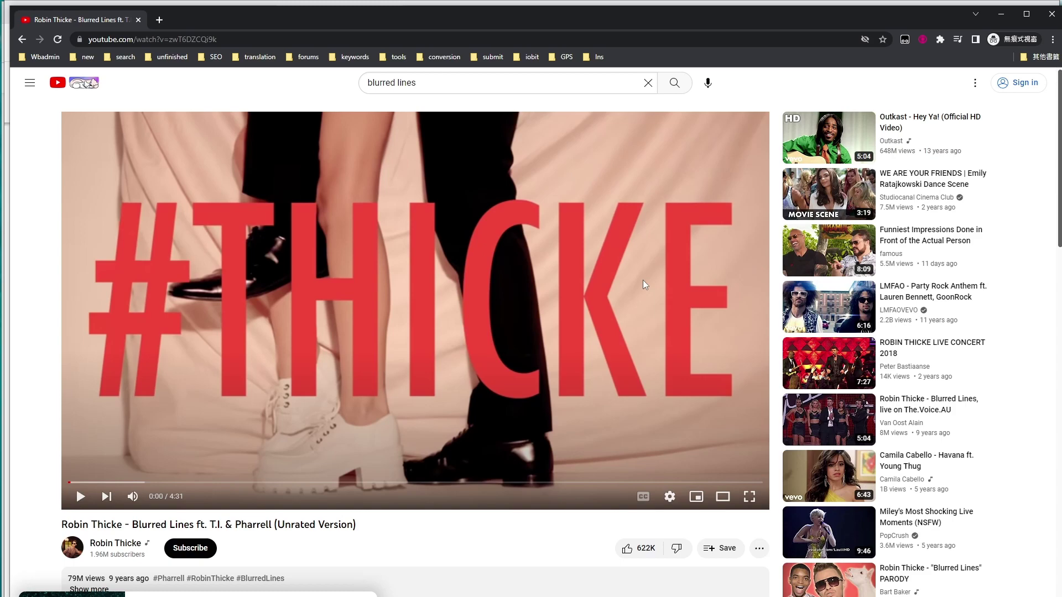
- Close the incognito YouTube window and get back to the Age Restriction Bypass for YouTube™ 2.4.6 details page
{"action": "left_click", "coordinate": [137, 20]}
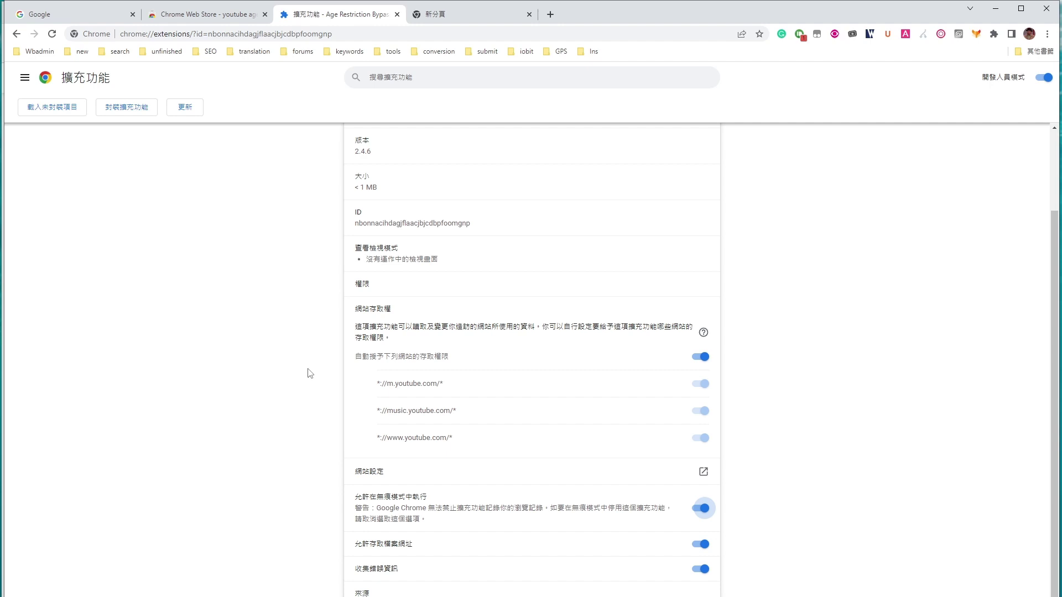
{"action": "scroll", "coordinate": [310, 373], "scroll_direction": "up", "scroll_amount": 2}
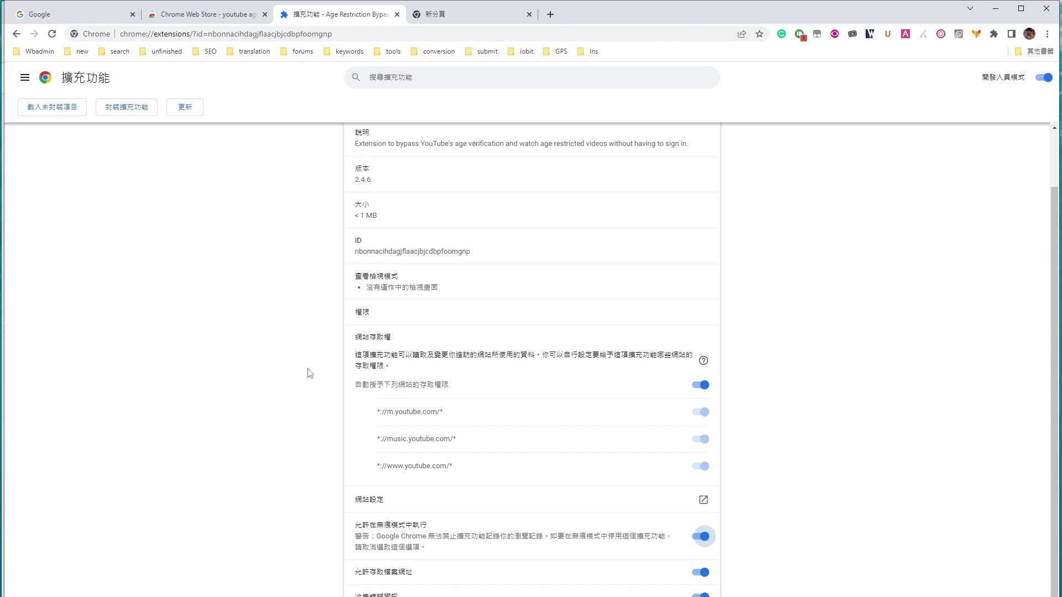
{"action": "left_click", "coordinate": [208, 20]}
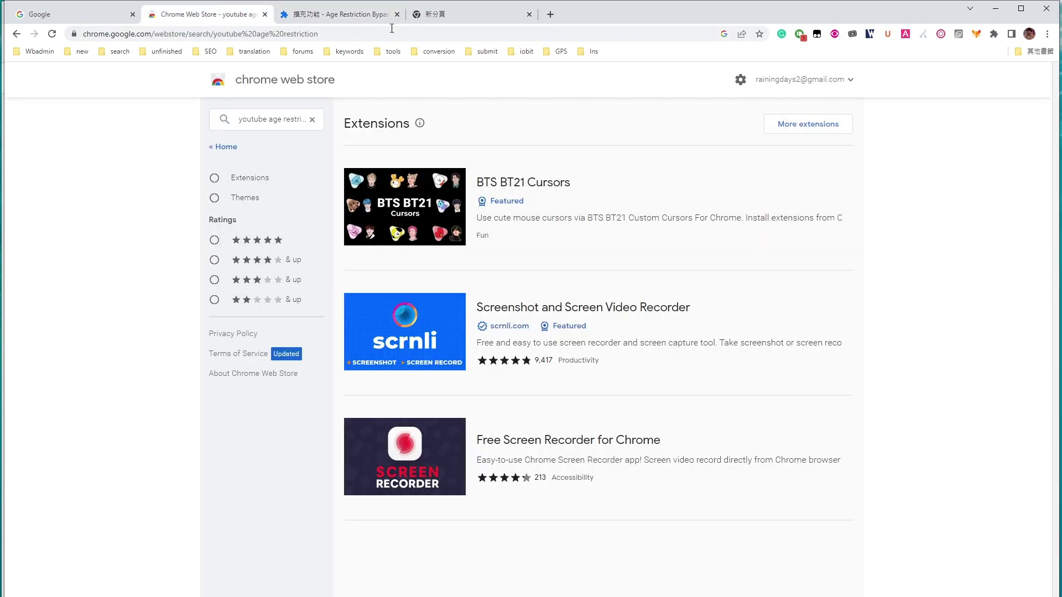
{"action": "left_click", "coordinate": [341, 15]}
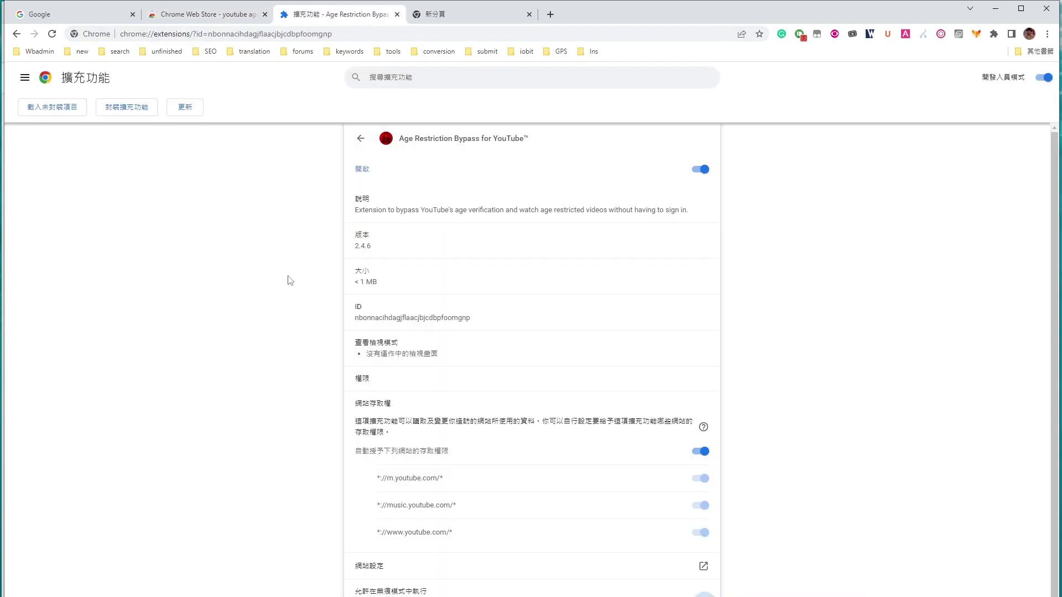